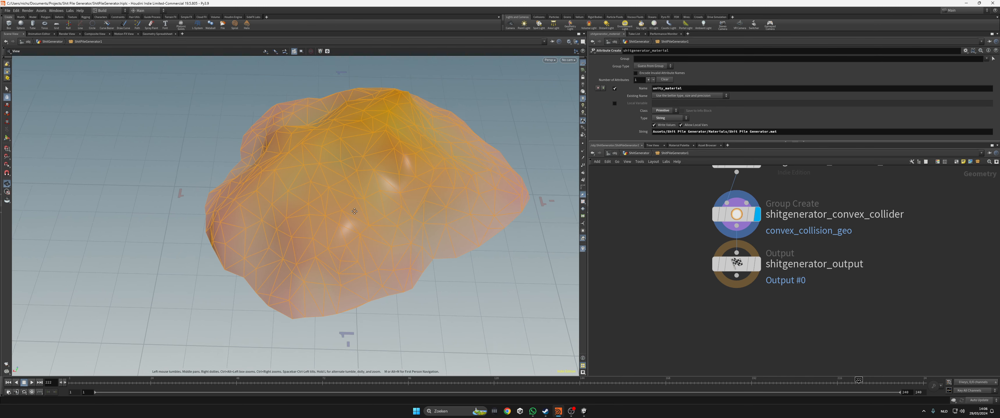
- Display the shitgenerator_output node's result and inspect the generated pile mesh from the side
{"action": "left_click", "coordinate": [756, 264]}
{"action": "scroll", "coordinate": [421, 231], "scroll_direction": "down", "scroll_amount": 2}
{"action": "left_click_drag", "start_coordinate": [421, 232], "coordinate": [444, 227]}
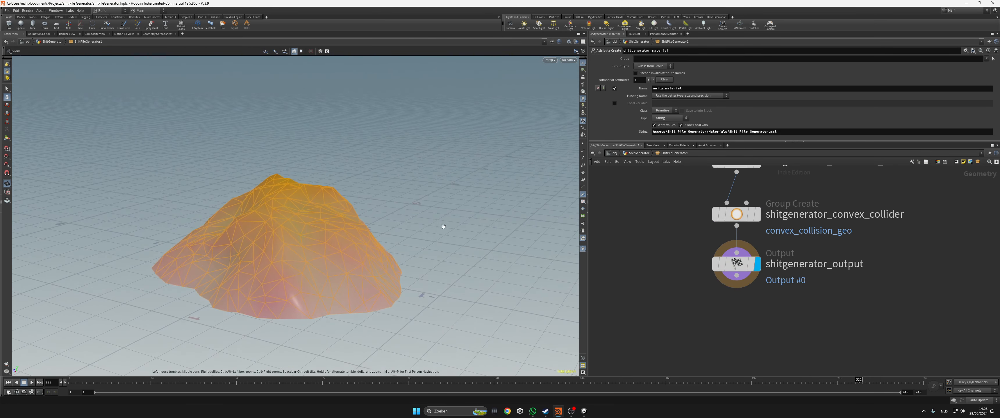
- Switch to Unity and raise the selected pile's Decimation Ratio to about 32
{"action": "left_click", "coordinate": [584, 411]}
{"action": "left_click_drag", "start_coordinate": [495, 179], "coordinate": [471, 187], "text": "alt"}
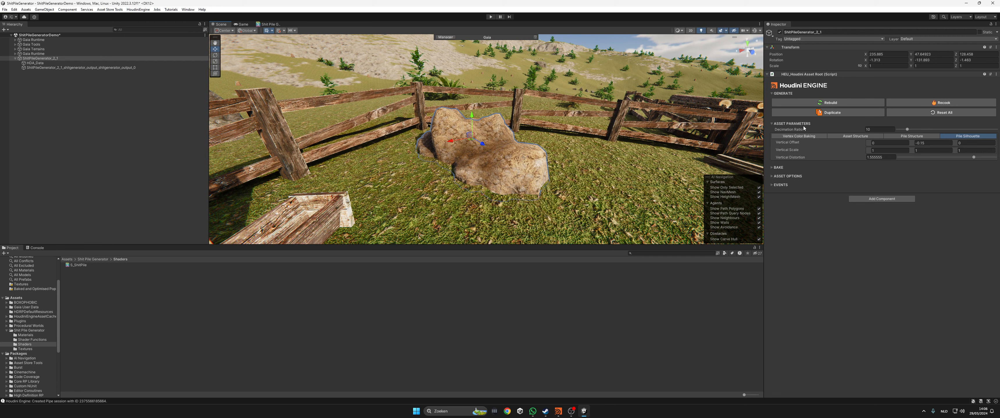
{"action": "left_click_drag", "start_coordinate": [800, 131], "coordinate": [928, 130]}
- View the scene in Wireframe and Shaded Wireframe modes to examine the pile's mesh density up close
{"action": "left_click", "coordinate": [678, 31]}
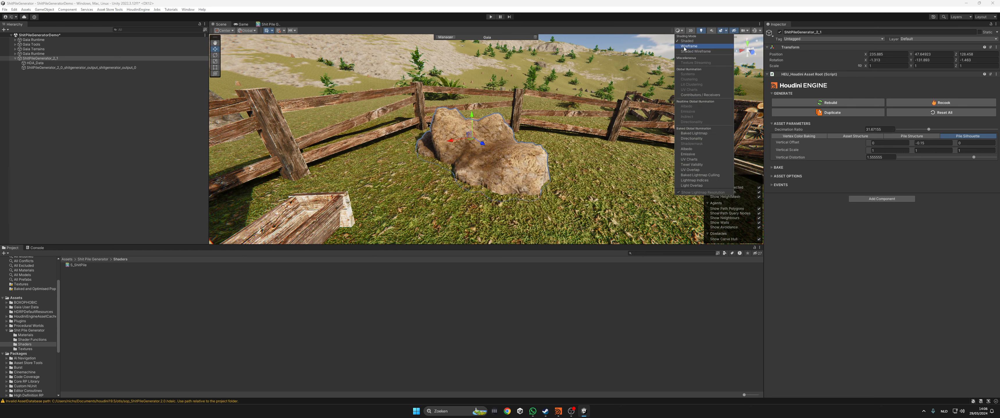
{"action": "left_click", "coordinate": [689, 45]}
{"action": "left_click", "coordinate": [679, 31]}
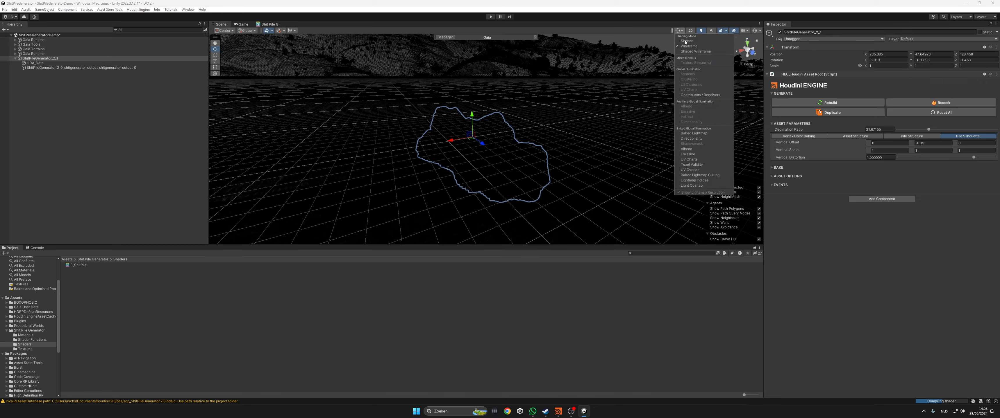
{"action": "left_click", "coordinate": [687, 51]}
{"action": "scroll", "coordinate": [609, 135], "scroll_direction": "up", "scroll_amount": 5}
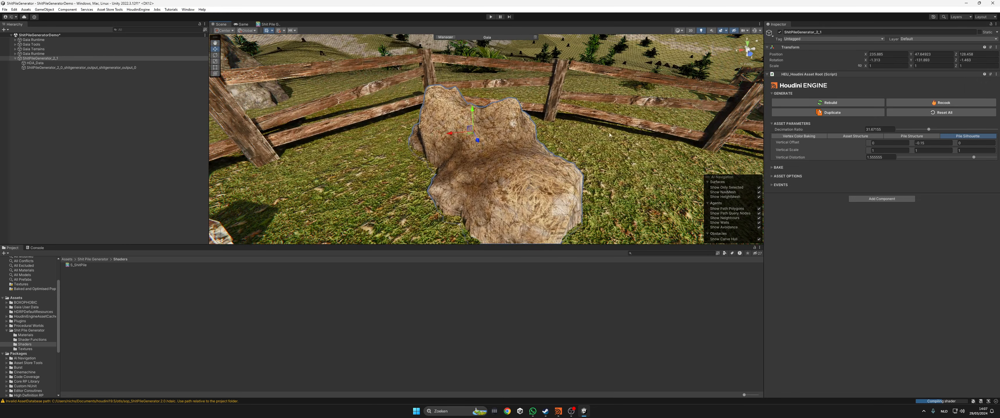
- Try Decimation Ratios of about 62 and 13 on the pile and settle on 10
{"action": "left_click_drag", "start_coordinate": [928, 129], "coordinate": [959, 130]}
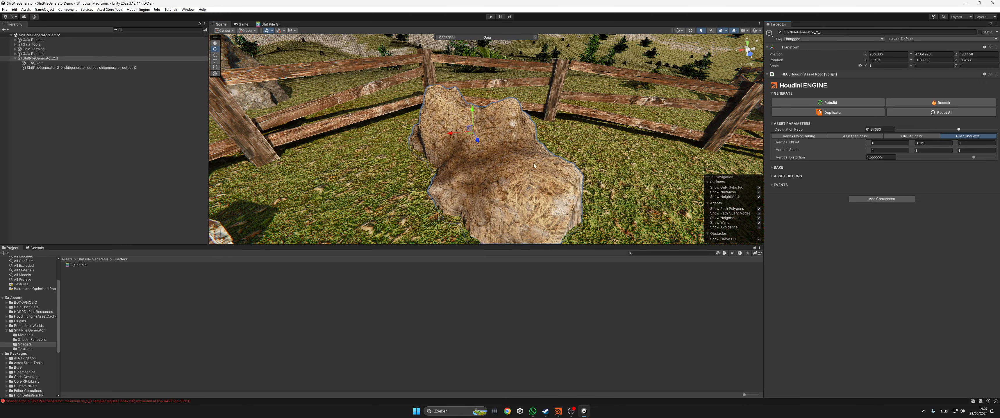
{"action": "left_click_drag", "start_coordinate": [500, 161], "coordinate": [605, 134], "text": "alt"}
{"action": "left_click", "coordinate": [907, 129]}
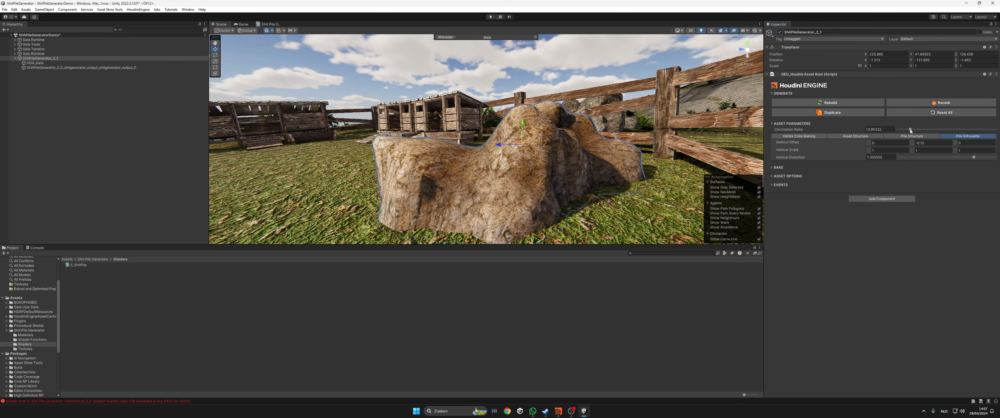
{"action": "left_click", "coordinate": [887, 129]}
{"action": "type", "text": "10"}
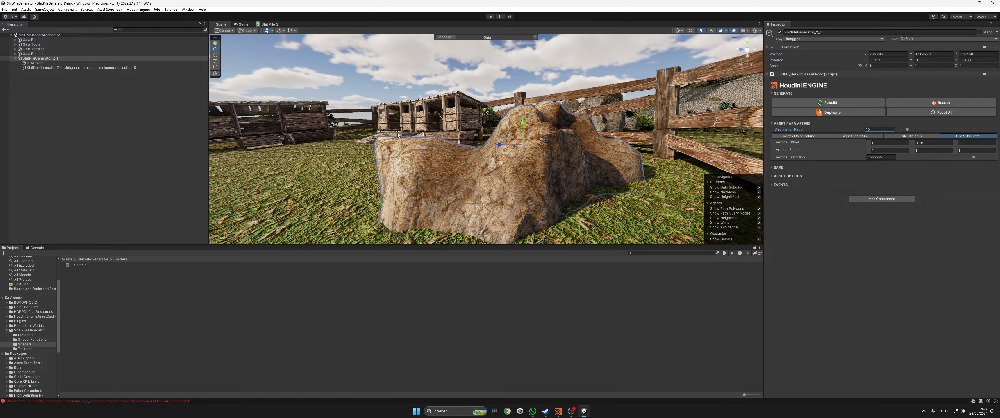
{"action": "left_click_drag", "start_coordinate": [397, 135], "coordinate": [661, 155], "text": "alt"}
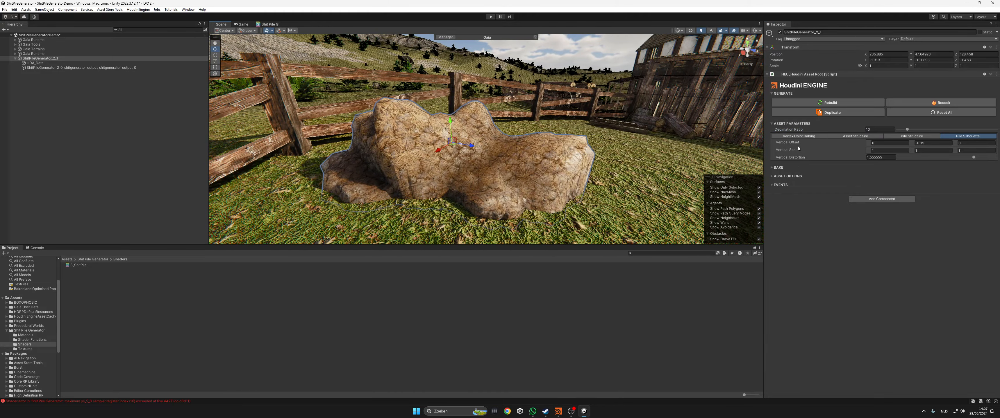
- In the Asset Structure parameters, try a Scale of about 1.08 and restore it to 1
{"action": "left_click", "coordinate": [804, 136]}
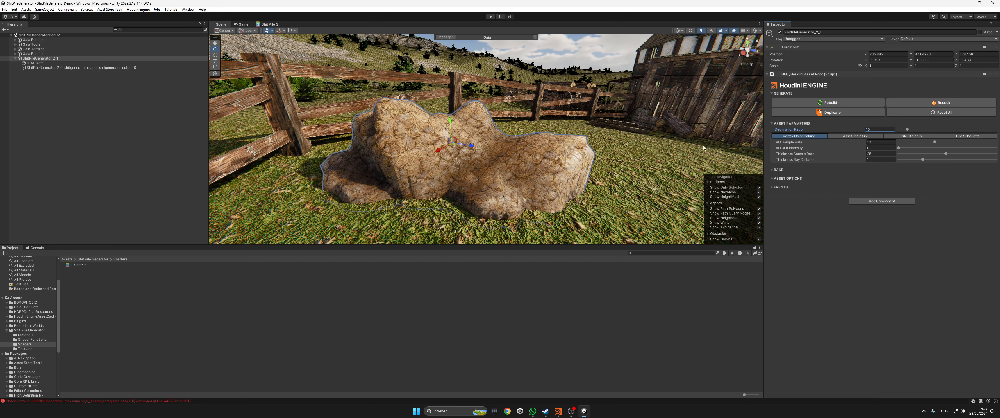
{"action": "left_click", "coordinate": [846, 138]}
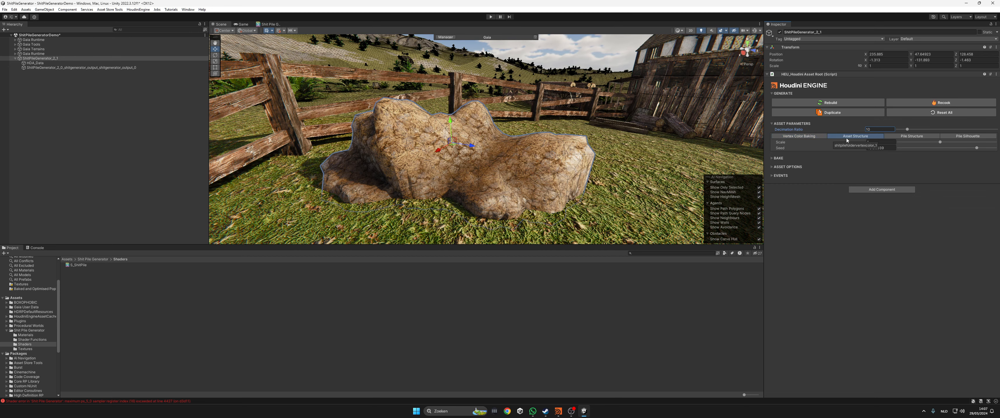
{"action": "left_click_drag", "start_coordinate": [629, 141], "coordinate": [570, 143], "text": "alt"}
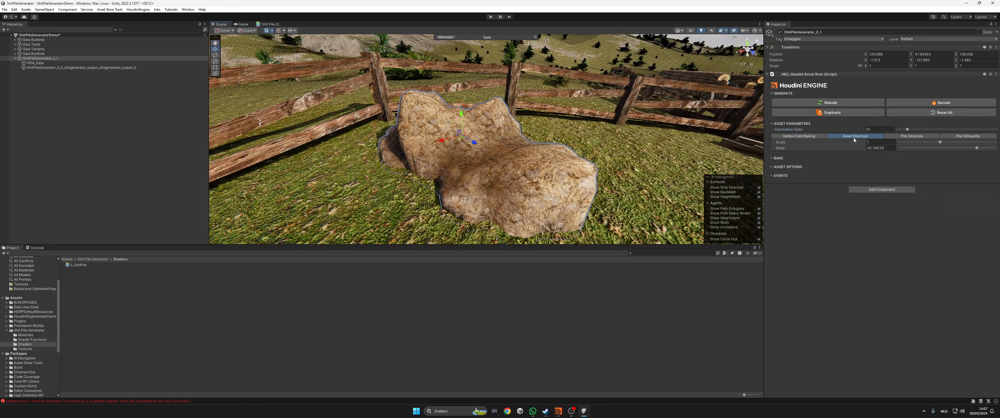
{"action": "left_click_drag", "start_coordinate": [915, 142], "coordinate": [944, 142]}
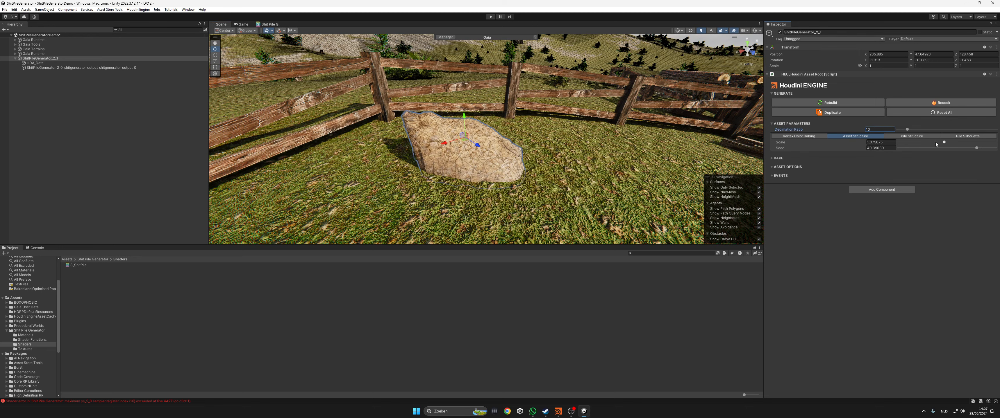
{"action": "left_click", "coordinate": [881, 142]}
{"action": "type", "text": "1"}
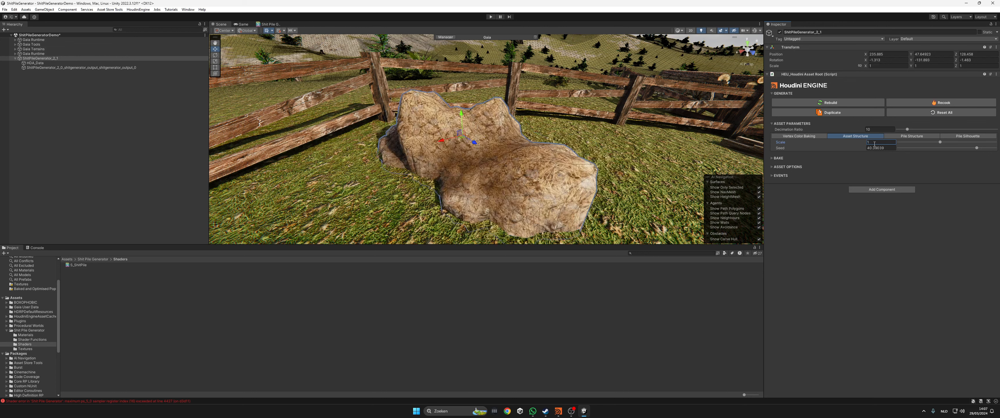
- Try different Seed values to vary the pile's shape and settle on about 31.53
{"action": "left_click", "coordinate": [918, 148]}
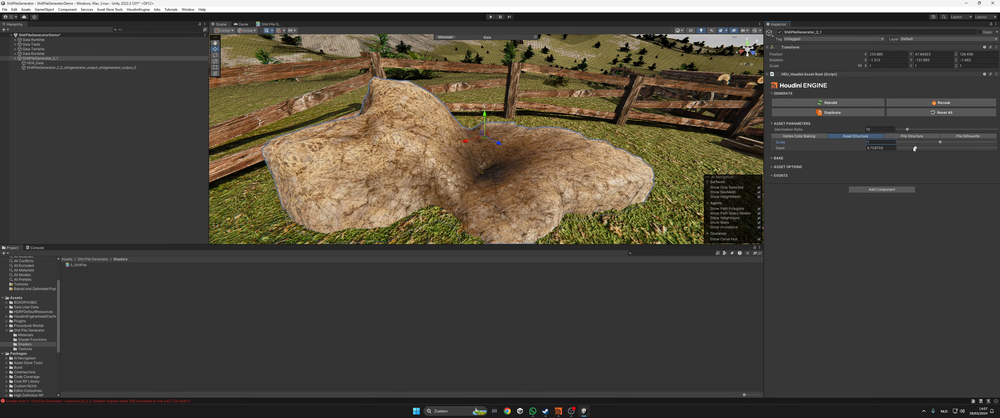
{"action": "left_click_drag", "start_coordinate": [915, 148], "coordinate": [973, 150]}
{"action": "left_click_drag", "start_coordinate": [446, 139], "coordinate": [691, 149], "text": "alt"}
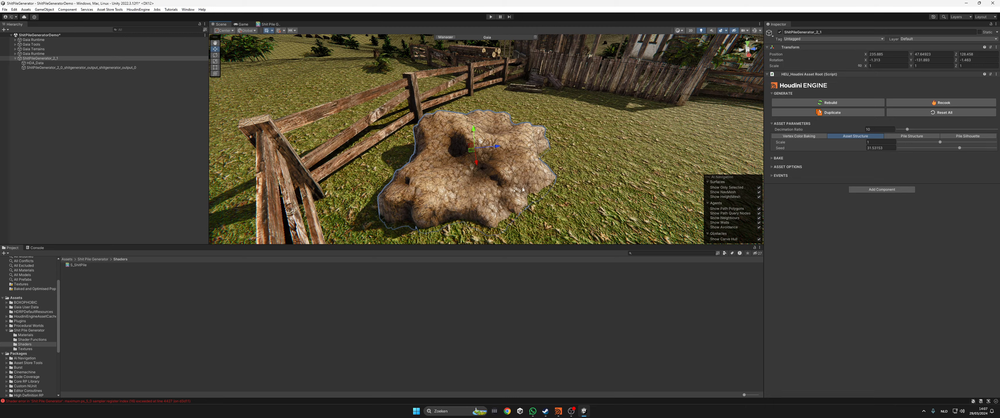
{"action": "left_click_drag", "start_coordinate": [522, 189], "coordinate": [415, 155], "text": "alt"}
{"action": "scroll", "coordinate": [415, 155], "scroll_direction": "up", "scroll_amount": 2}
- Set the scene view to Shaded mode and inspect the pile from several sides
{"action": "left_click", "coordinate": [680, 31]}
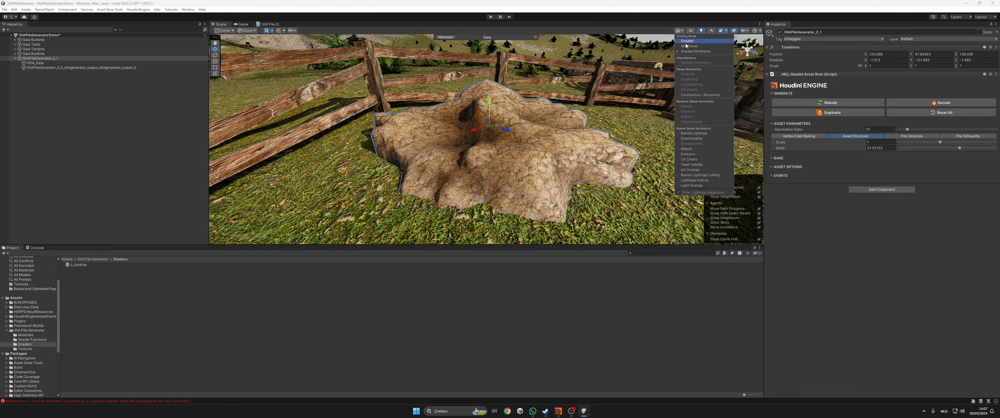
{"action": "left_click", "coordinate": [686, 42]}
{"action": "left_click_drag", "start_coordinate": [627, 90], "coordinate": [547, 153], "text": "alt"}
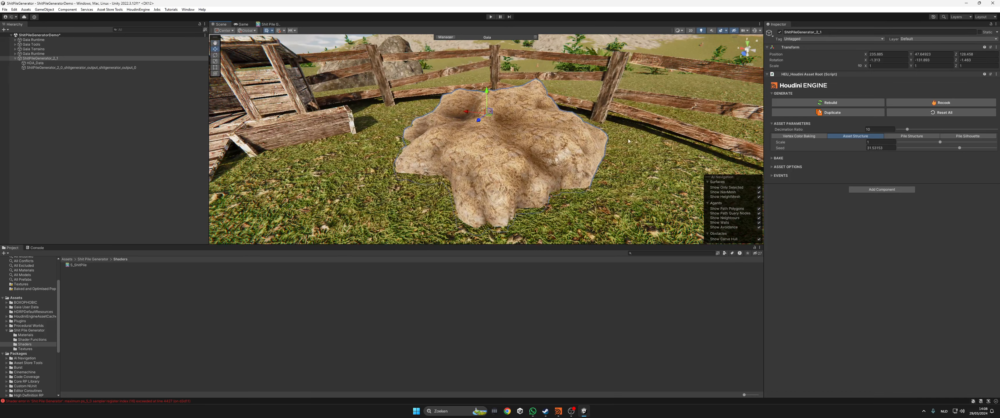
{"action": "left_click_drag", "start_coordinate": [672, 152], "coordinate": [586, 124], "text": "alt"}
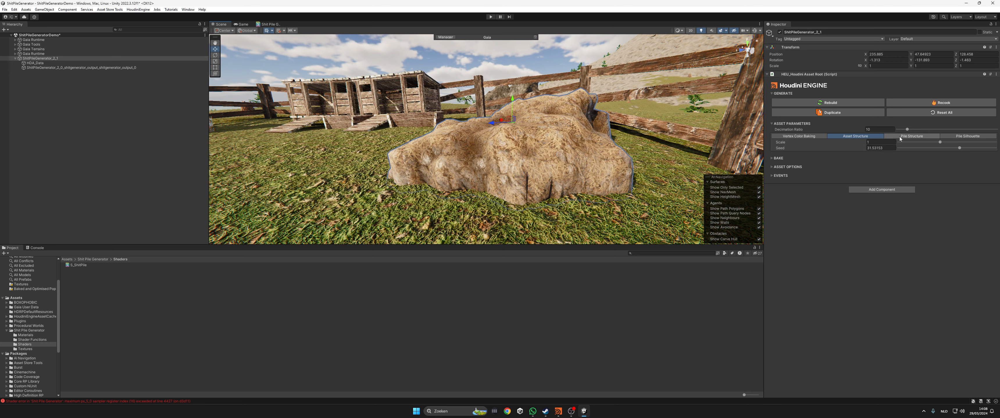
- In the Pile Structure parameters, try Sparse Convolution as the Fine Detail Noise Type and view the pile
{"action": "left_click", "coordinate": [911, 137]}
{"action": "left_click_drag", "start_coordinate": [683, 143], "coordinate": [582, 139], "text": "alt"}
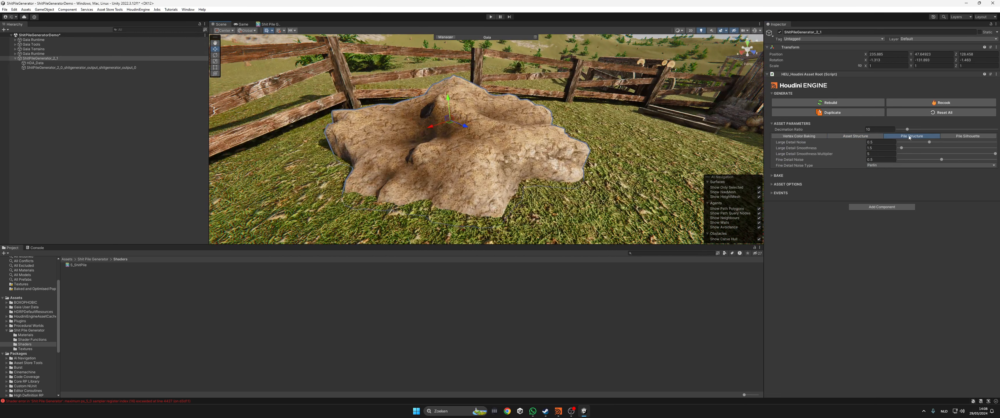
{"action": "left_click", "coordinate": [869, 165]}
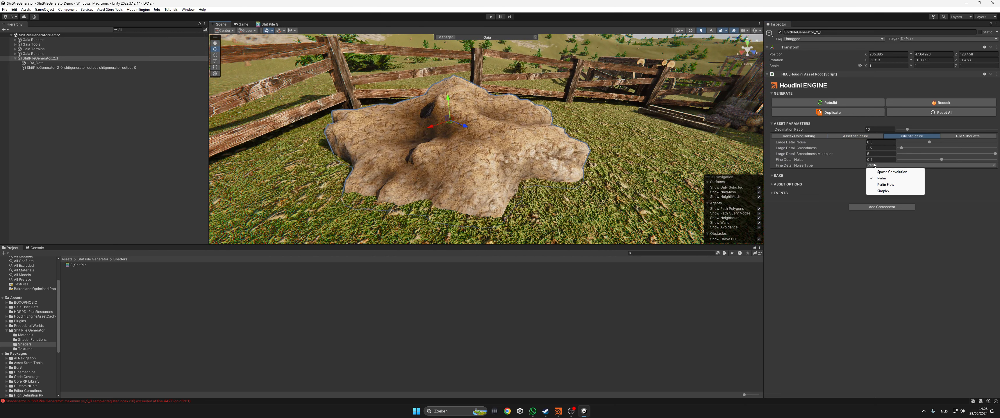
{"action": "left_click", "coordinate": [888, 172]}
{"action": "left_click_drag", "start_coordinate": [578, 144], "coordinate": [429, 129], "text": "alt"}
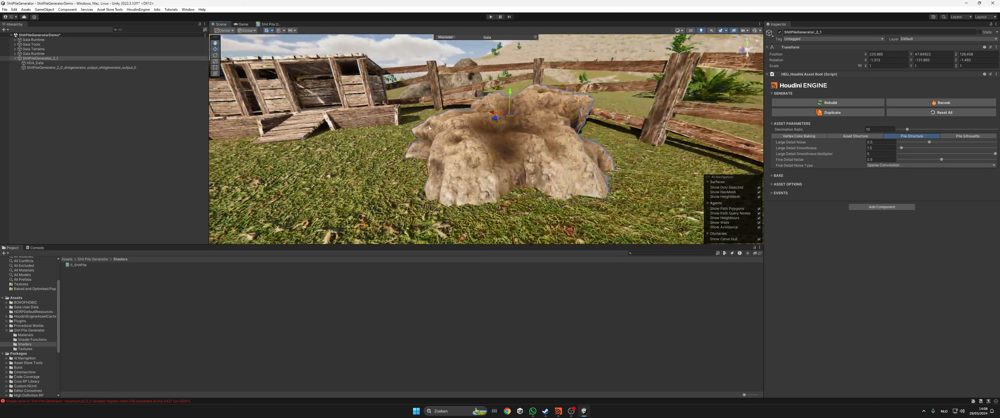
- Try Perlin Flow as the Fine Detail Noise Type and inspect the pile from other angles
{"action": "left_click", "coordinate": [888, 167]}
{"action": "left_click", "coordinate": [892, 179]}
{"action": "left_click_drag", "start_coordinate": [535, 151], "coordinate": [730, 154], "text": "alt"}
{"action": "left_click_drag", "start_coordinate": [491, 151], "coordinate": [526, 145], "text": "alt"}
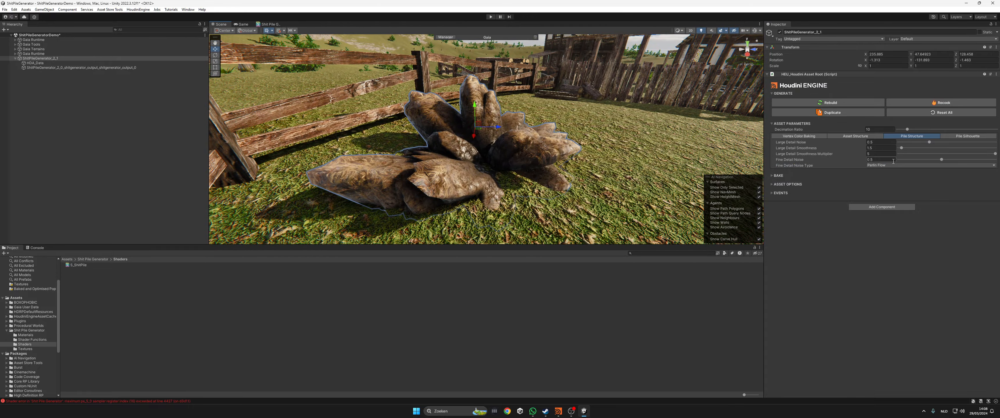
- Set the Fine Detail Noise Type to Perlin and examine the pile's surface up close
{"action": "left_click", "coordinate": [878, 165]}
{"action": "left_click", "coordinate": [880, 180]}
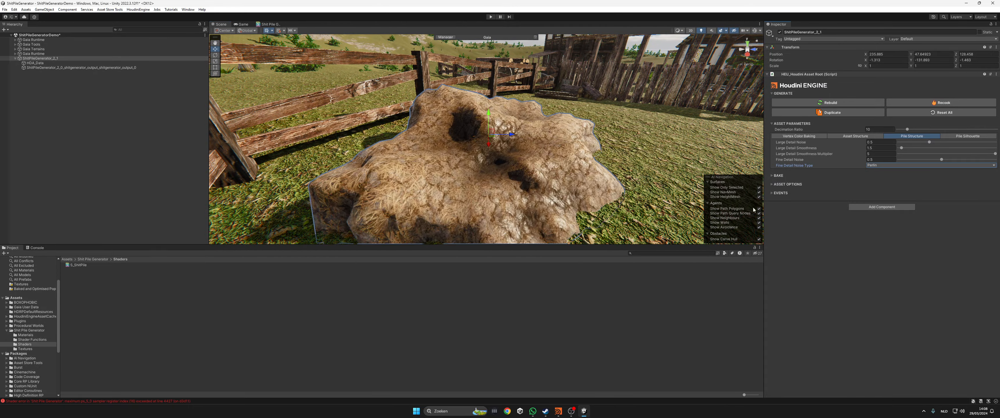
{"action": "left_click_drag", "start_coordinate": [574, 165], "coordinate": [546, 141], "text": "alt"}
{"action": "scroll", "coordinate": [489, 143], "scroll_direction": "up", "scroll_amount": 5}
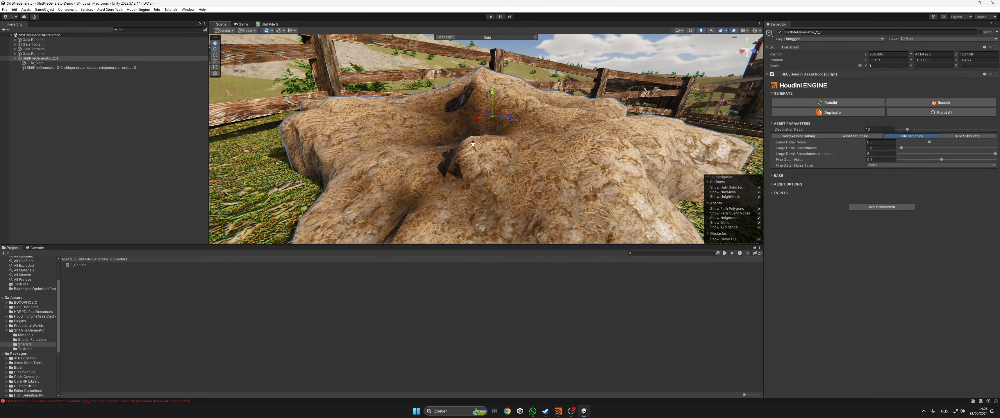
- Try lower and higher Large Detail Noise values on the pile and settle on about 0.28
{"action": "middle_click_drag", "start_coordinate": [473, 144], "coordinate": [471, 132]}
{"action": "left_click_drag", "start_coordinate": [472, 132], "coordinate": [629, 137], "text": "alt"}
{"action": "left_click_drag", "start_coordinate": [916, 144], "coordinate": [911, 143]}
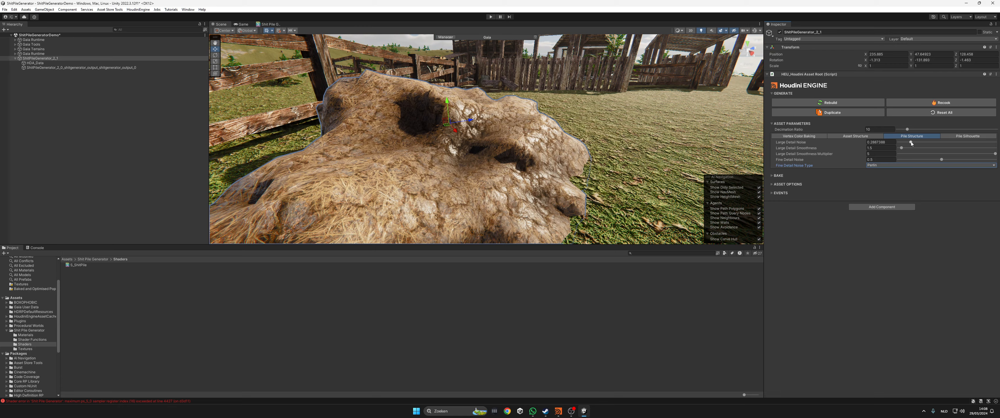
{"action": "left_click_drag", "start_coordinate": [674, 145], "coordinate": [569, 127], "text": "alt"}
{"action": "left_click_drag", "start_coordinate": [913, 142], "coordinate": [967, 142]}
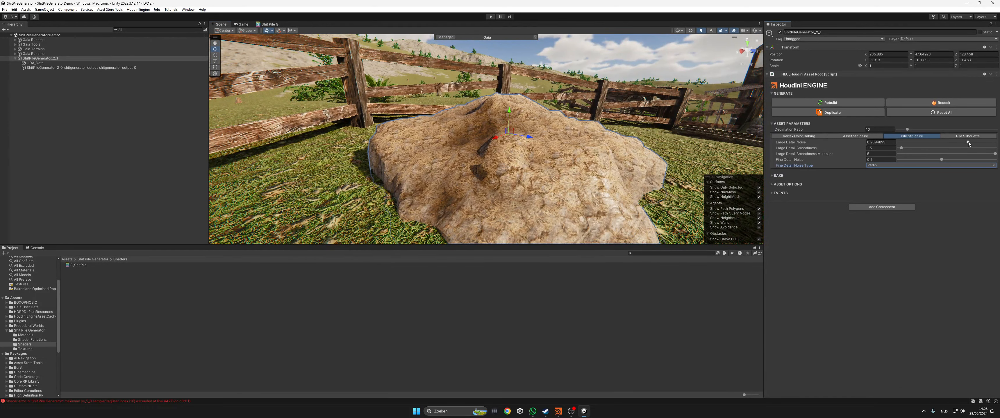
{"action": "left_click_drag", "start_coordinate": [667, 156], "coordinate": [718, 160], "text": "alt"}
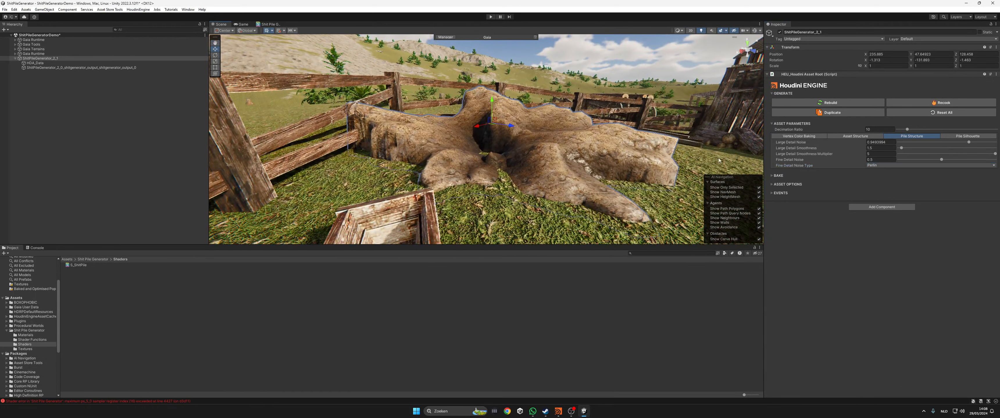
{"action": "left_click", "coordinate": [913, 142]}
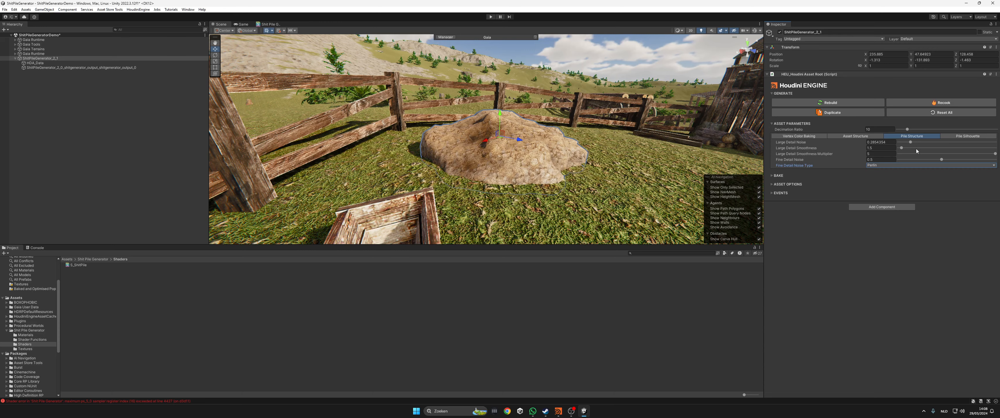
- Raise the Large Detail Smoothness to above 30 and set the Large Detail Smoothness Multiplier to 2
{"action": "left_click_drag", "start_coordinate": [918, 149], "coordinate": [965, 148]}
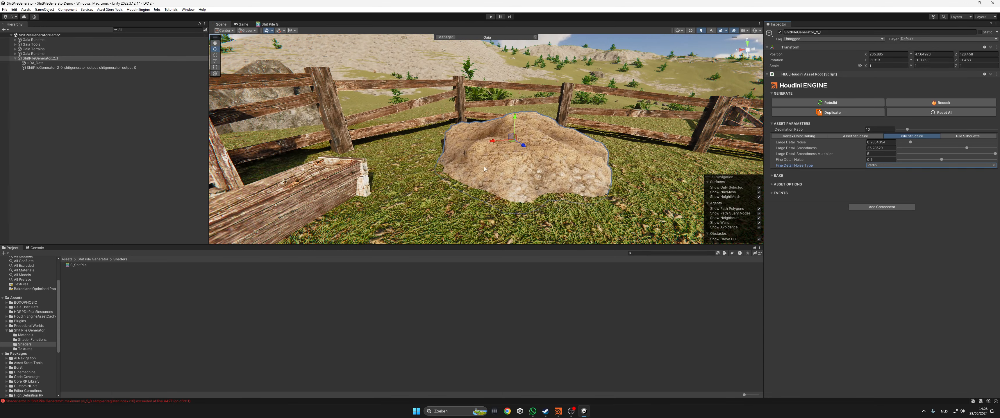
{"action": "left_click", "coordinate": [929, 155]}
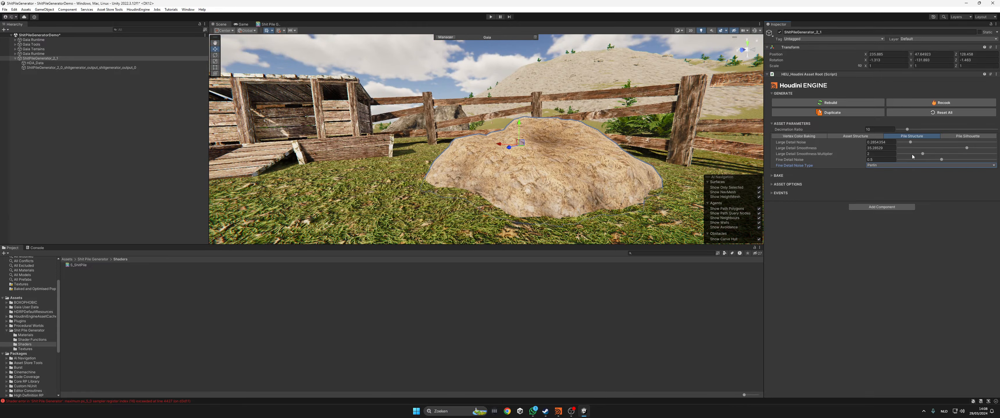
{"action": "left_click_drag", "start_coordinate": [572, 141], "coordinate": [729, 170], "text": "alt"}
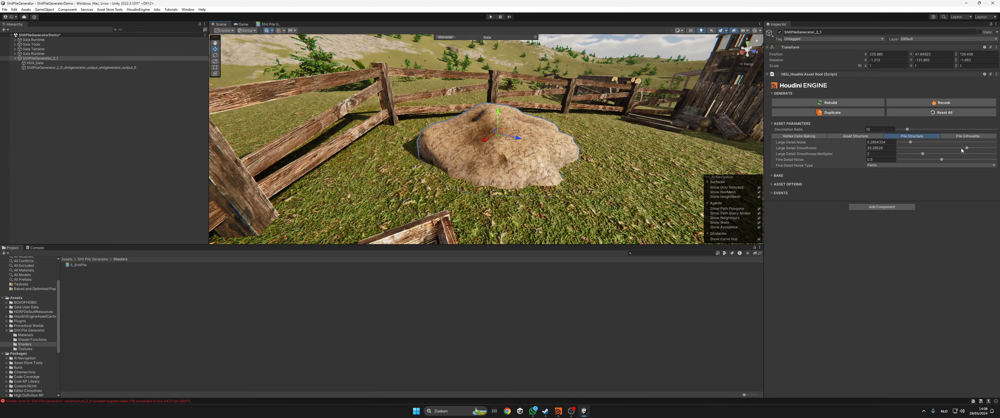
- In the Pile Silhouette parameters, try a lower Vertical Distortion and settle on 2
{"action": "left_click", "coordinate": [965, 138]}
{"action": "left_click", "coordinate": [960, 143]}
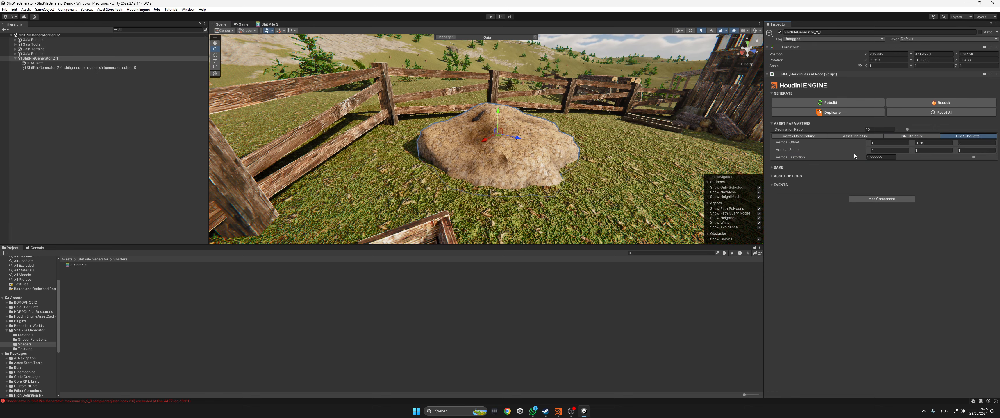
{"action": "scroll", "coordinate": [516, 152], "scroll_direction": "up", "scroll_amount": 3}
{"action": "left_click", "coordinate": [926, 156]}
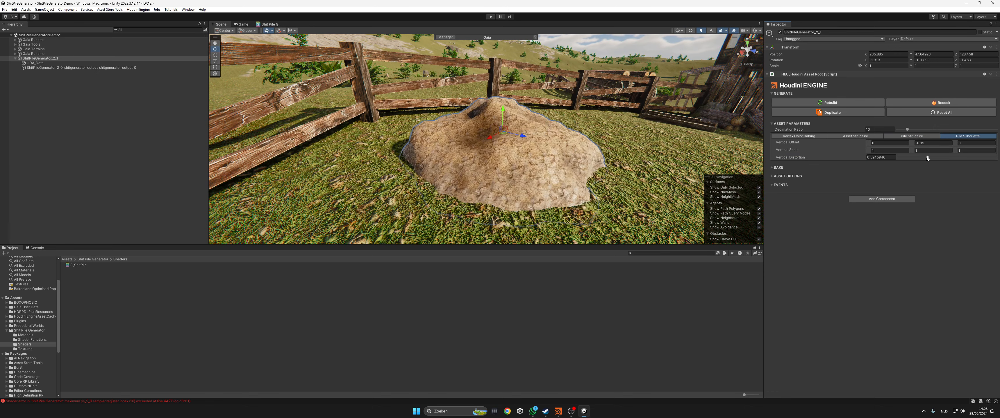
{"action": "left_click_drag", "start_coordinate": [911, 158], "coordinate": [996, 158]}
{"action": "left_click_drag", "start_coordinate": [438, 181], "coordinate": [416, 151], "text": "alt"}
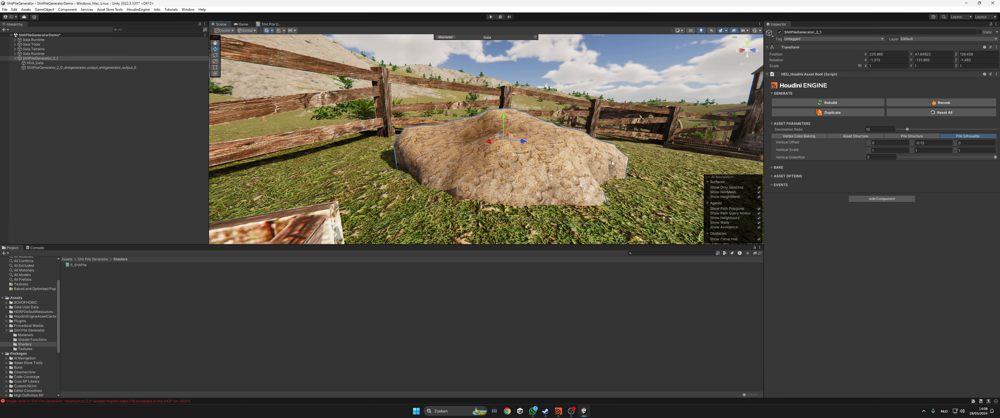
- Lower the pile's Vertical Distortion, view the pile from other angles and clear the selection
{"action": "left_click_drag", "start_coordinate": [994, 158], "coordinate": [893, 157]}
{"action": "left_click_drag", "start_coordinate": [590, 159], "coordinate": [476, 155], "text": "alt"}
{"action": "left_click_drag", "start_coordinate": [622, 149], "coordinate": [477, 145], "text": "alt"}
{"action": "left_click", "coordinate": [541, 139]}
{"action": "scroll", "coordinate": [486, 125], "scroll_direction": "down", "scroll_amount": 3}
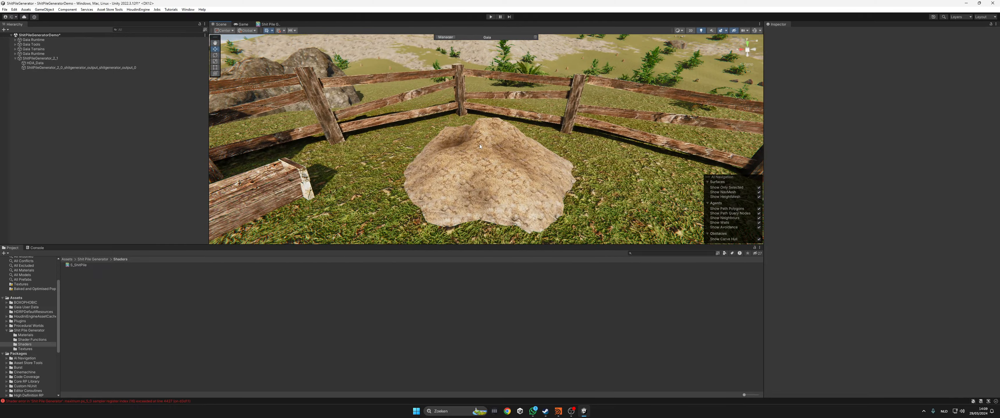
- Select the pile's output mesh and open its material's Shit Pile Generator shader in the node editor, maximized
{"action": "left_click", "coordinate": [475, 147]}
{"action": "left_click", "coordinate": [531, 165]}
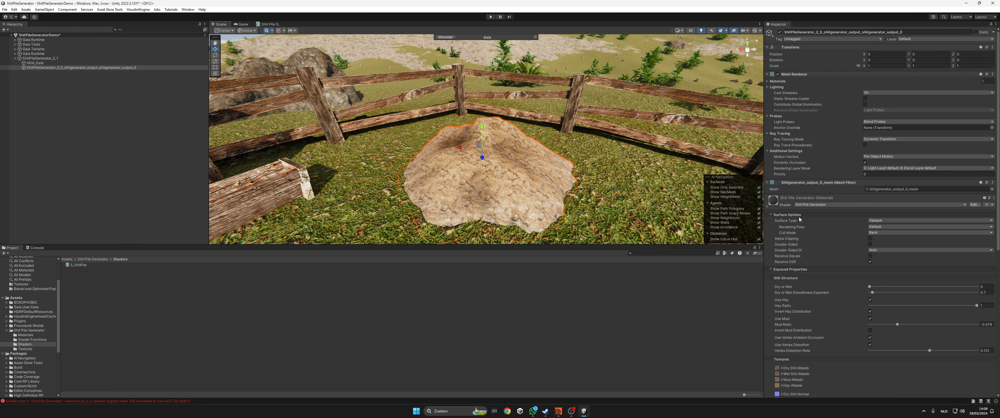
{"action": "left_click", "coordinate": [778, 206]}
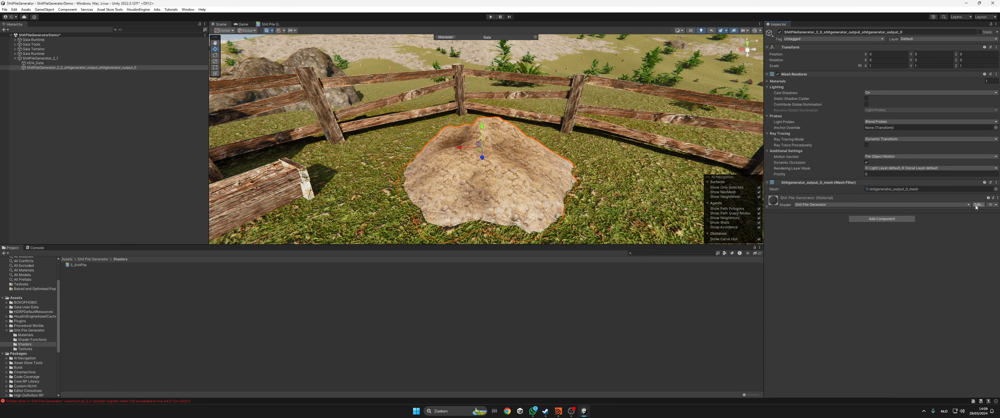
{"action": "left_click", "coordinate": [997, 198]}
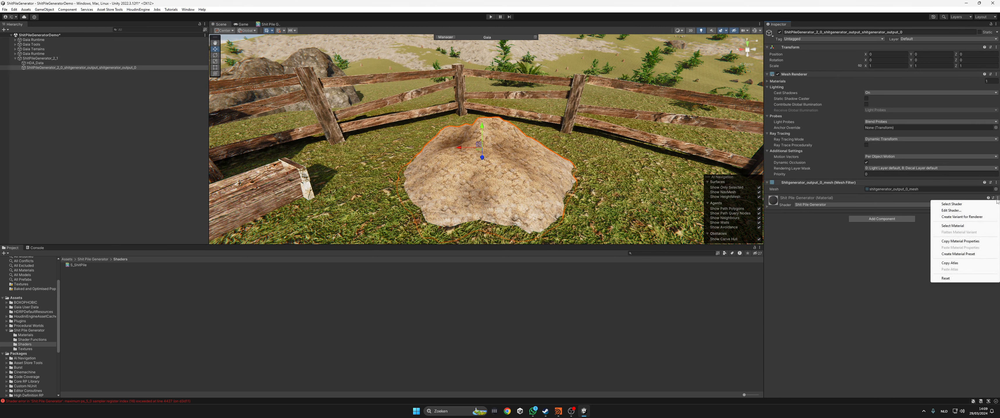
{"action": "left_click", "coordinate": [951, 204]}
{"action": "double_click", "coordinate": [95, 266]}
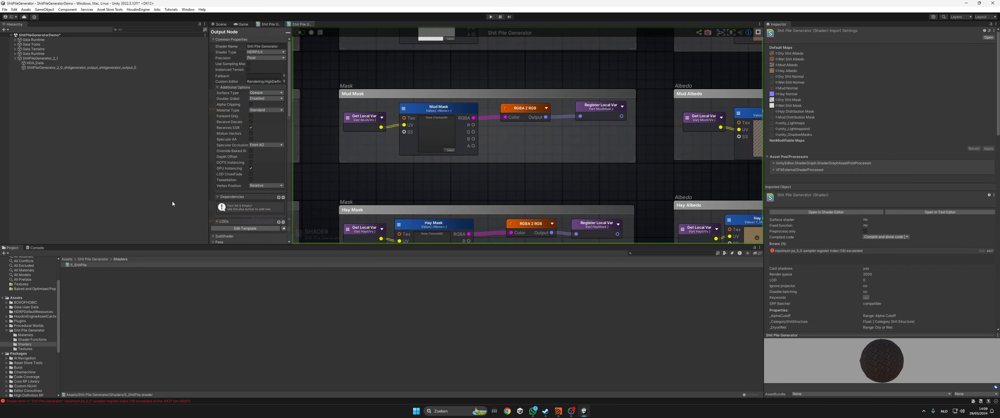
{"action": "double_click", "coordinate": [305, 25]}
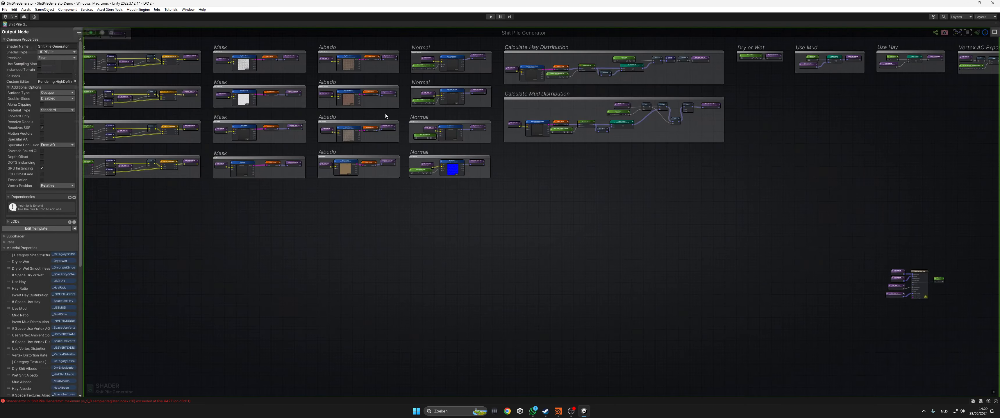
- Survey the whole shader graph and examine the Vertex Color Declaration group up close
{"action": "scroll", "coordinate": [454, 200], "scroll_direction": "down", "scroll_amount": 2}
{"action": "middle_click_drag", "start_coordinate": [548, 202], "coordinate": [342, 181]}
{"action": "middle_click_drag", "start_coordinate": [649, 203], "coordinate": [466, 210]}
{"action": "middle_click_drag", "start_coordinate": [233, 172], "coordinate": [611, 188]}
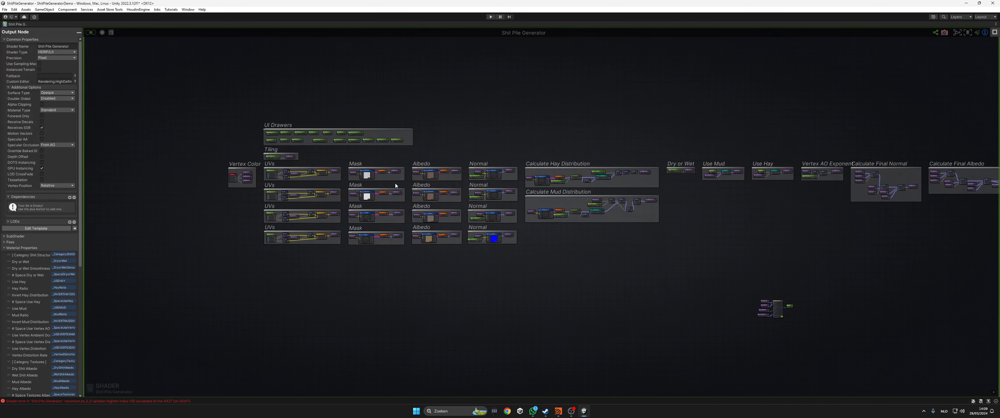
{"action": "middle_click_drag", "start_coordinate": [238, 212], "coordinate": [331, 222]}
{"action": "scroll", "coordinate": [331, 220], "scroll_direction": "up", "scroll_amount": 5}
{"action": "scroll", "coordinate": [291, 138], "scroll_direction": "up", "scroll_amount": 5}
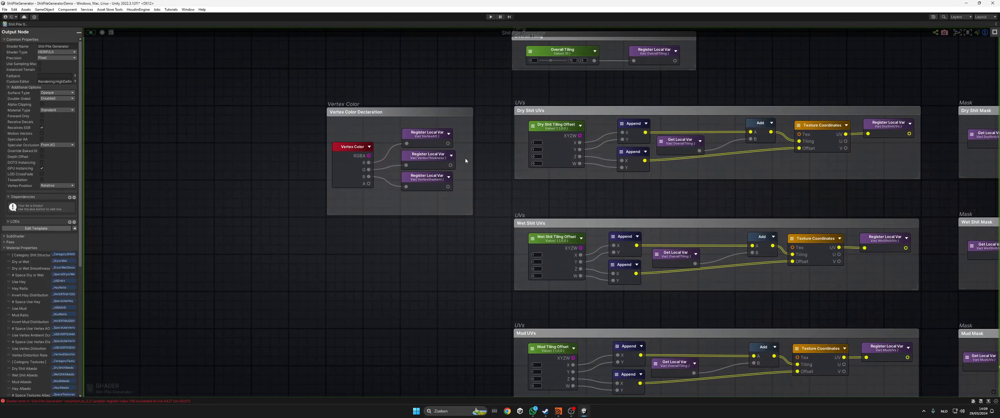
- Examine the UV node groups and the Overall Tiling group in the shader graph
{"action": "scroll", "coordinate": [379, 129], "scroll_direction": "down", "scroll_amount": 3}
{"action": "left_click_drag", "start_coordinate": [380, 131], "coordinate": [621, 369]}
{"action": "middle_click_drag", "start_coordinate": [611, 342], "coordinate": [493, 319]}
{"action": "scroll", "coordinate": [547, 206], "scroll_direction": "down", "scroll_amount": 2}
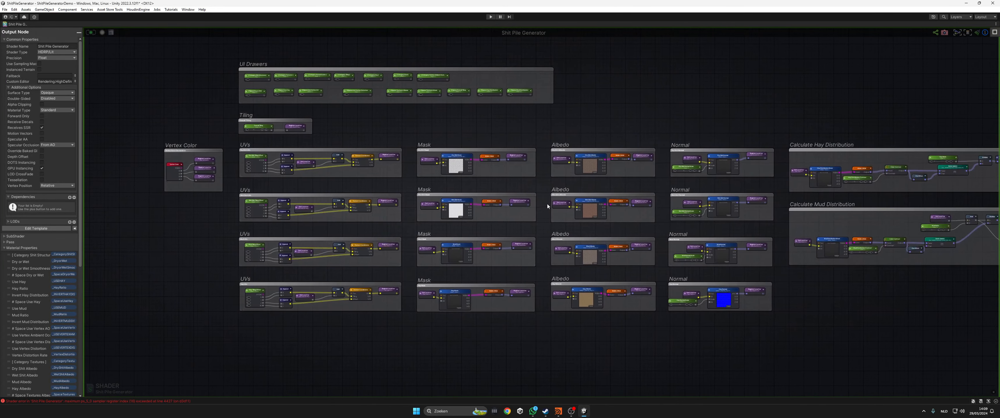
{"action": "scroll", "coordinate": [308, 112], "scroll_direction": "up", "scroll_amount": 3}
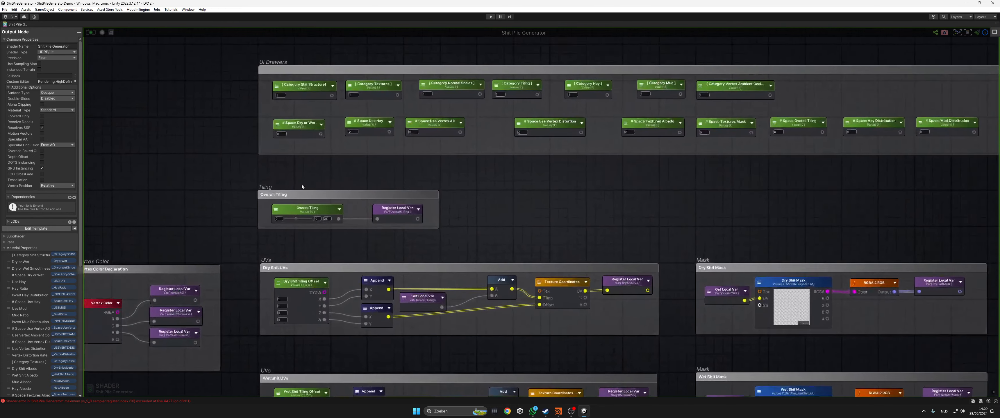
{"action": "left_click_drag", "start_coordinate": [199, 169], "coordinate": [470, 239]}
{"action": "scroll", "coordinate": [454, 204], "scroll_direction": "down", "scroll_amount": 3}
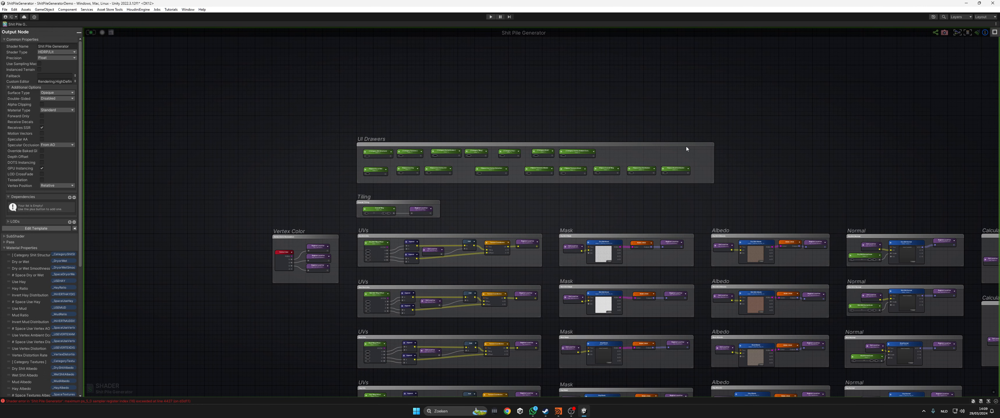
- Examine the UI Drawers group and the rows of Mask, Albedo and Normal groups in the shader graph
{"action": "middle_click_drag", "start_coordinate": [677, 214], "coordinate": [600, 166]}
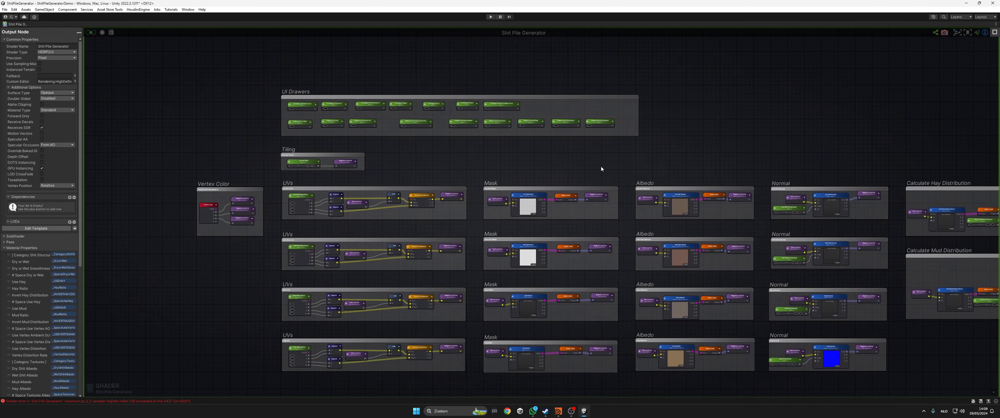
{"action": "middle_click_drag", "start_coordinate": [735, 154], "coordinate": [718, 138]}
{"action": "left_click_drag", "start_coordinate": [239, 56], "coordinate": [516, 61]}
{"action": "left_click_drag", "start_coordinate": [516, 61], "coordinate": [533, 66]}
{"action": "middle_click_drag", "start_coordinate": [579, 149], "coordinate": [545, 101]}
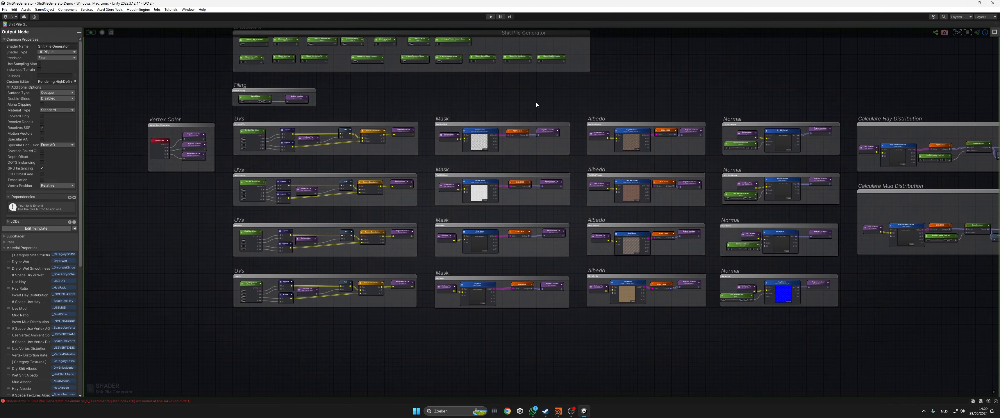
{"action": "scroll", "coordinate": [518, 111], "scroll_direction": "up", "scroll_amount": 1}
{"action": "middle_click_drag", "start_coordinate": [489, 126], "coordinate": [465, 106]}
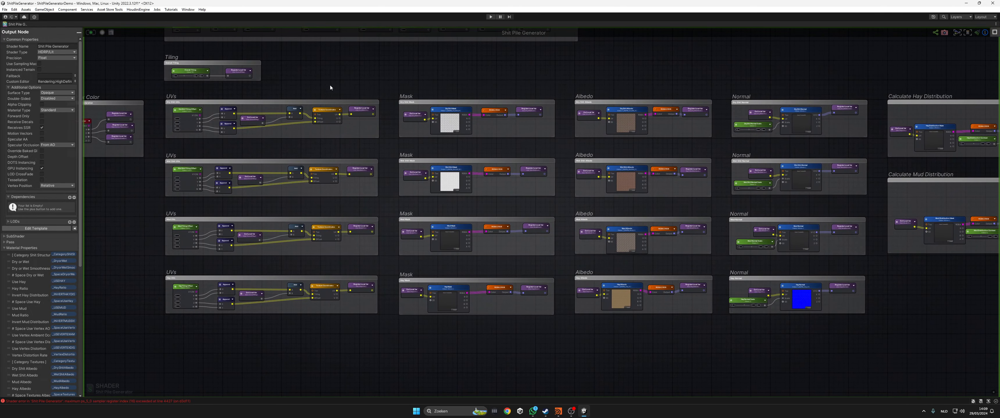
- Return to the scene, expand the pile's material and review its exposed structure, texture and normal scale properties
{"action": "double_click", "coordinate": [56, 24]}
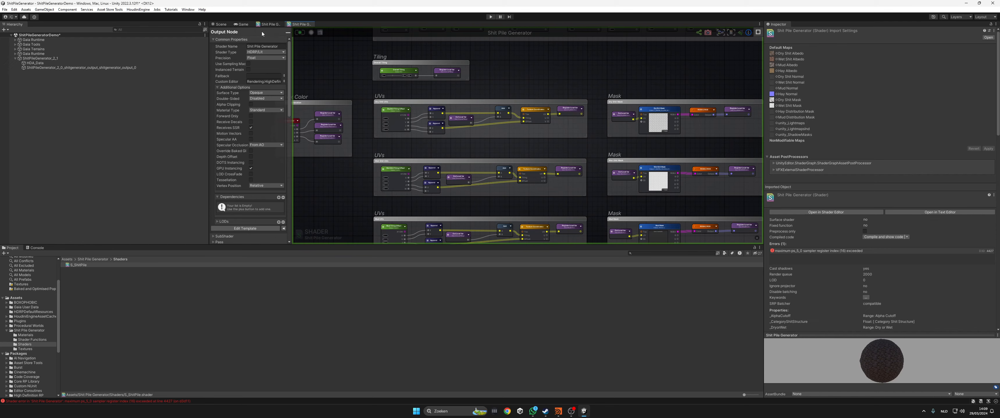
{"action": "left_click", "coordinate": [220, 24]}
{"action": "left_click", "coordinate": [509, 174]}
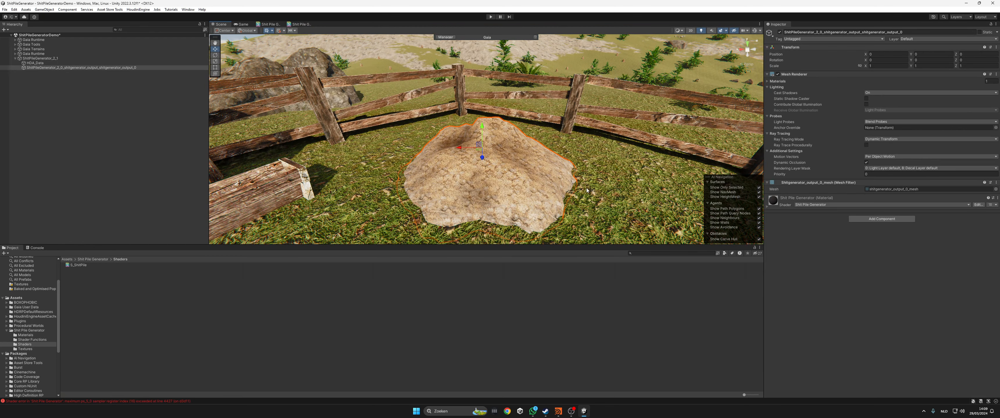
{"action": "left_click", "coordinate": [773, 203]}
{"action": "scroll", "coordinate": [857, 237], "scroll_direction": "down", "scroll_amount": 3}
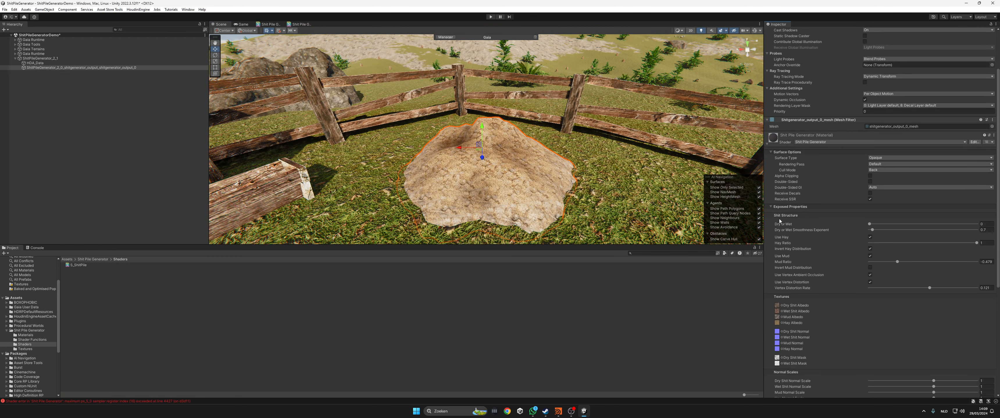
{"action": "scroll", "coordinate": [885, 227], "scroll_direction": "down", "scroll_amount": 2}
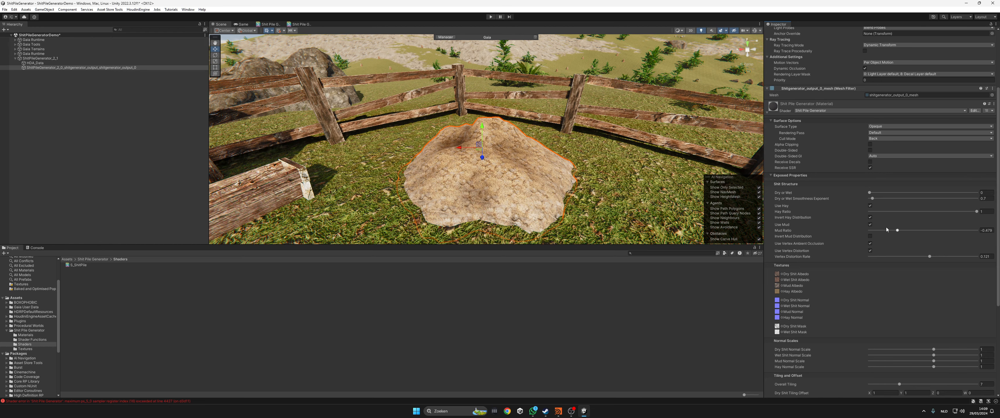
{"action": "scroll", "coordinate": [408, 78], "scroll_direction": "up", "scroll_amount": 3}
{"action": "scroll", "coordinate": [408, 78], "scroll_direction": "down", "scroll_amount": 2}
- Go back to the maximized shader graph and examine the Calculate Hay Distribution and Calculate Mud Distribution groups
{"action": "left_click", "coordinate": [300, 24]}
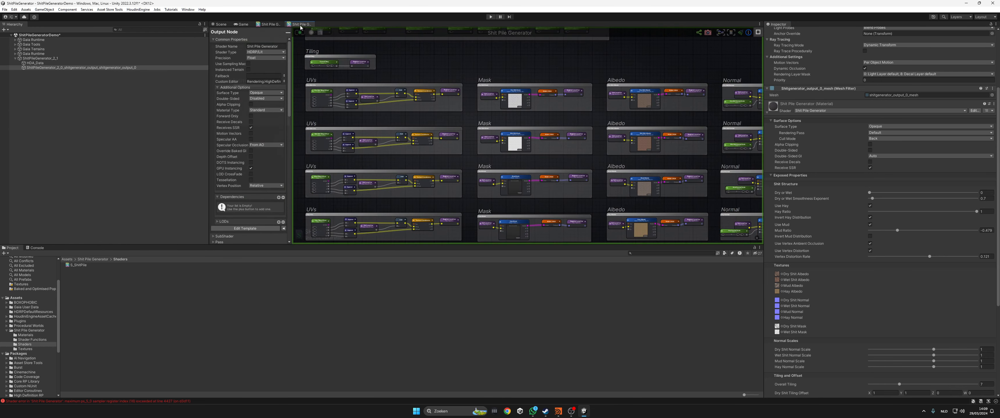
{"action": "double_click", "coordinate": [302, 24]}
{"action": "middle_click_drag", "start_coordinate": [553, 151], "coordinate": [530, 171]}
{"action": "scroll", "coordinate": [360, 140], "scroll_direction": "down", "scroll_amount": 2}
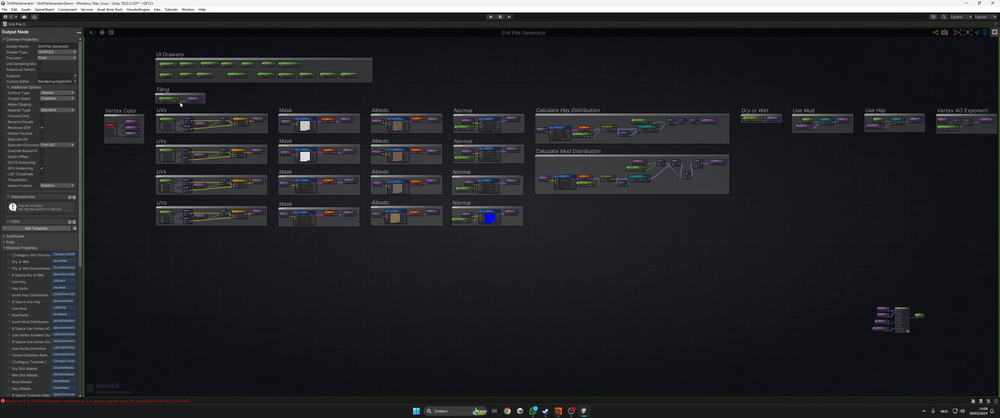
{"action": "middle_click_drag", "start_coordinate": [532, 226], "coordinate": [464, 247]}
{"action": "scroll", "coordinate": [501, 210], "scroll_direction": "up", "scroll_amount": 3}
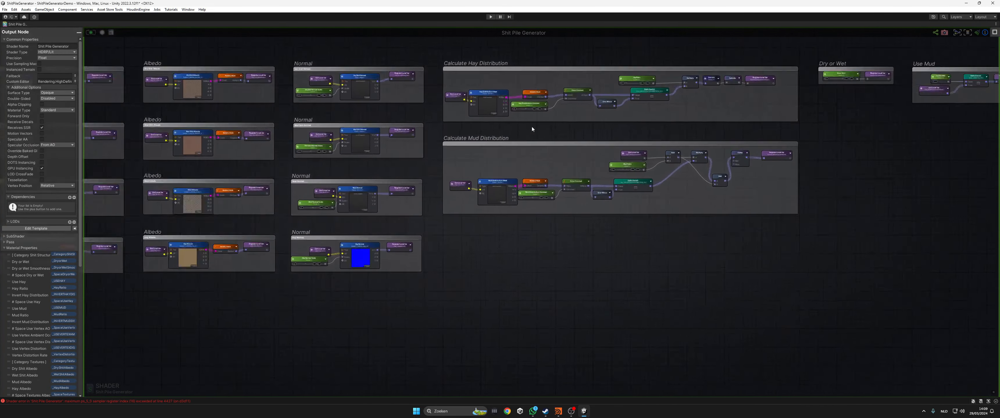
{"action": "scroll", "coordinate": [532, 126], "scroll_direction": "up", "scroll_amount": 2}
{"action": "middle_click_drag", "start_coordinate": [495, 121], "coordinate": [420, 155]}
{"action": "scroll", "coordinate": [384, 159], "scroll_direction": "down", "scroll_amount": 2}
{"action": "middle_click_drag", "start_coordinate": [349, 118], "coordinate": [329, 123]}
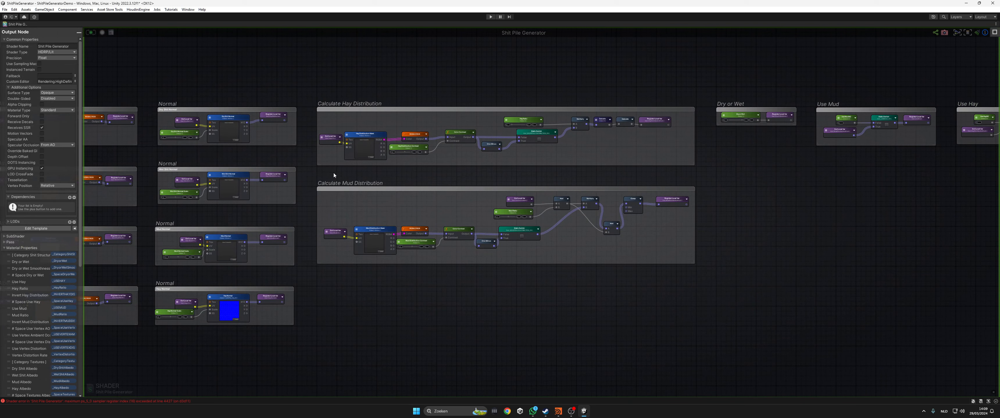
- Examine the Dry or Wet, Use Mud, Use Hay, Vertex AO Exponent and Calculate Final Normal groups of the shader graph
{"action": "middle_click_drag", "start_coordinate": [546, 164], "coordinate": [284, 200]}
{"action": "left_click_drag", "start_coordinate": [445, 132], "coordinate": [532, 179]}
{"action": "middle_click_drag", "start_coordinate": [570, 179], "coordinate": [494, 181]}
{"action": "left_click_drag", "start_coordinate": [470, 118], "coordinate": [594, 214]}
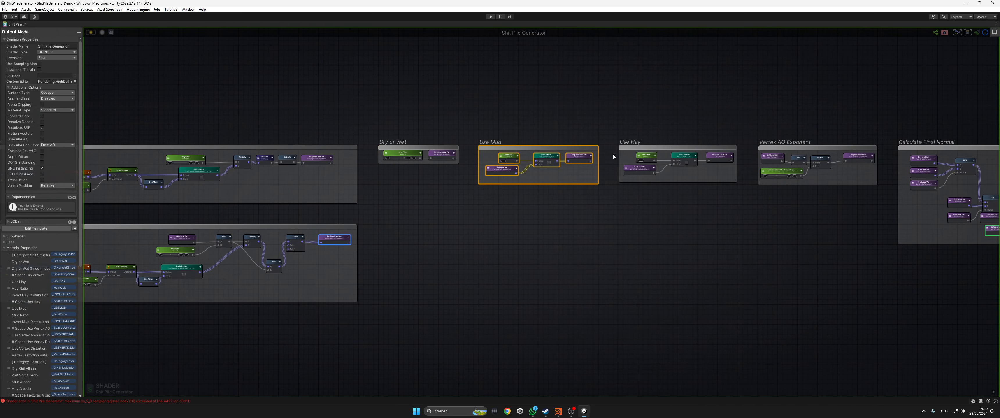
{"action": "left_click_drag", "start_coordinate": [608, 131], "coordinate": [736, 206]}
{"action": "middle_click_drag", "start_coordinate": [733, 208], "coordinate": [592, 213]}
{"action": "left_click_drag", "start_coordinate": [608, 136], "coordinate": [744, 200]}
{"action": "middle_click_drag", "start_coordinate": [743, 200], "coordinate": [435, 205]}
{"action": "left_click_drag", "start_coordinate": [452, 131], "coordinate": [672, 264]}
{"action": "middle_click_drag", "start_coordinate": [681, 261], "coordinate": [401, 277]}
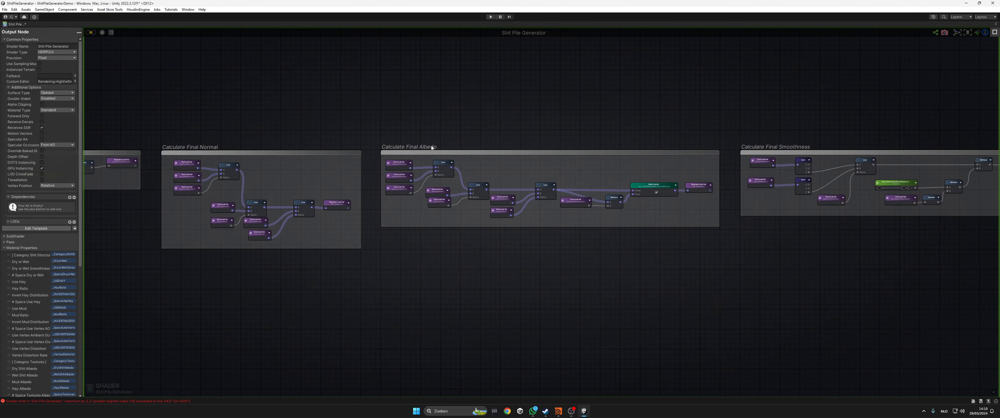
- Examine the Calculate Final Albedo, Calculate Final Smoothness and Calculate Vertex Offset groups at the end of the shader graph
{"action": "scroll", "coordinate": [628, 223], "scroll_direction": "down", "scroll_amount": 1}
{"action": "middle_click_drag", "start_coordinate": [628, 223], "coordinate": [452, 232]}
{"action": "middle_click_drag", "start_coordinate": [698, 199], "coordinate": [420, 204]}
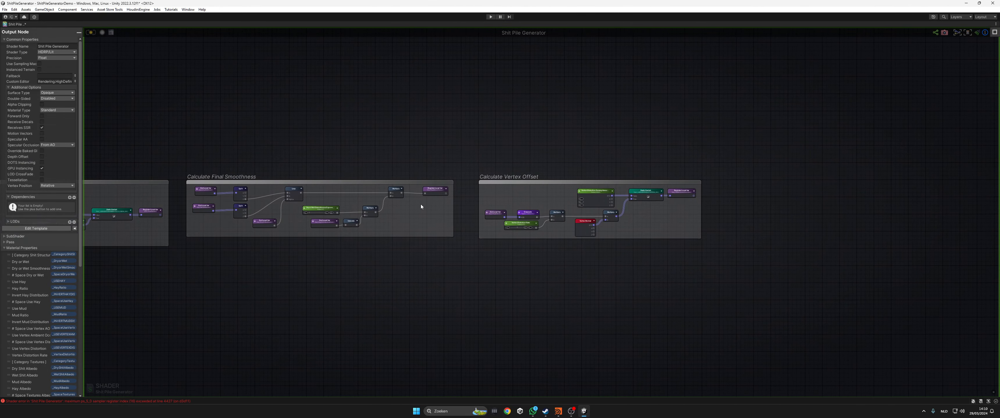
{"action": "scroll", "coordinate": [525, 191], "scroll_direction": "up", "scroll_amount": 3}
{"action": "left_click_drag", "start_coordinate": [427, 132], "coordinate": [914, 335]}
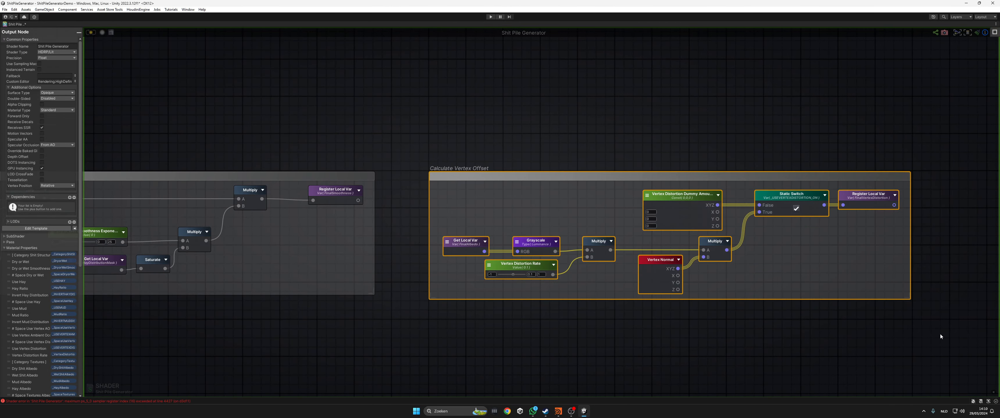
{"action": "left_click", "coordinate": [741, 310]}
{"action": "scroll", "coordinate": [453, 197], "scroll_direction": "down", "scroll_amount": 5}
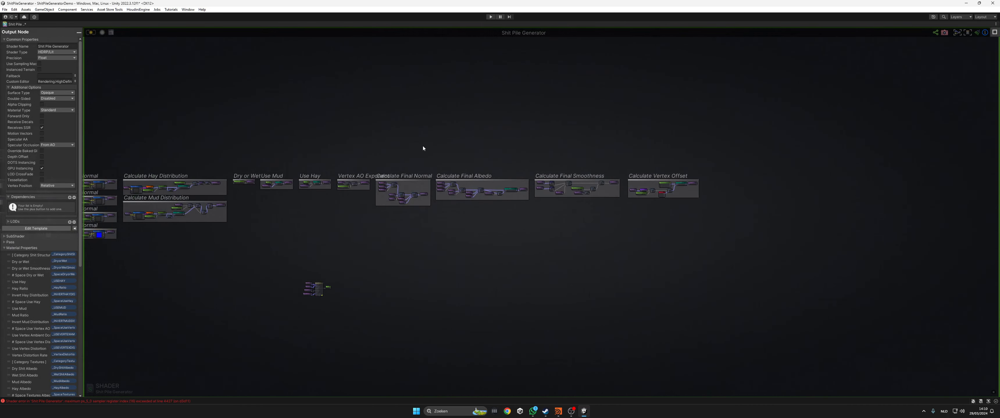
- Return to the scene and inspect the pile's surface up close with its material's structure properties in view
{"action": "double_click", "coordinate": [54, 24]}
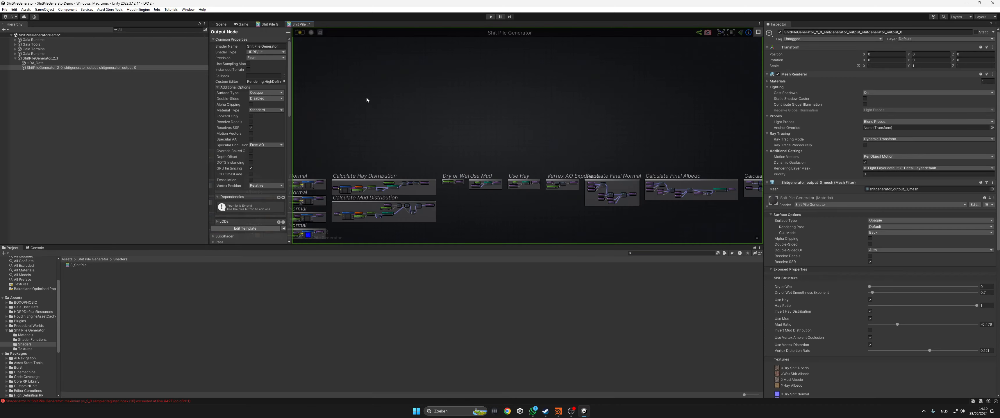
{"action": "left_click", "coordinate": [220, 24]}
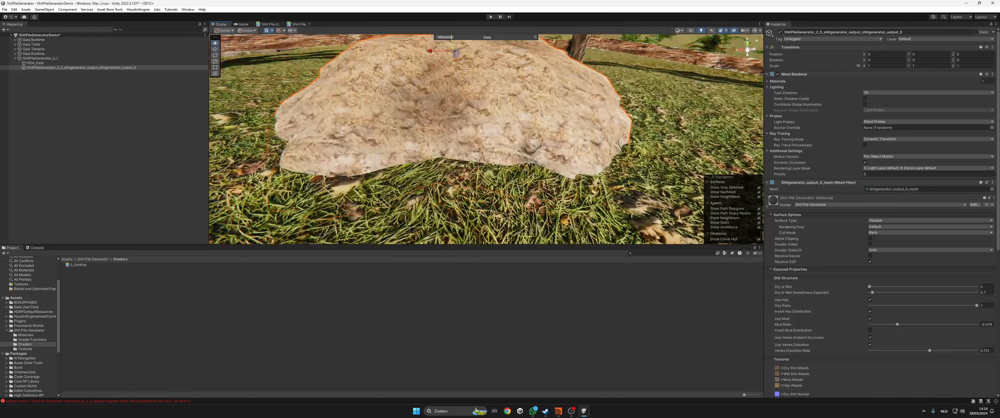
{"action": "right_click_drag", "start_coordinate": [511, 145], "coordinate": [524, 151]}
{"action": "scroll", "coordinate": [883, 255], "scroll_direction": "down", "scroll_amount": 2}
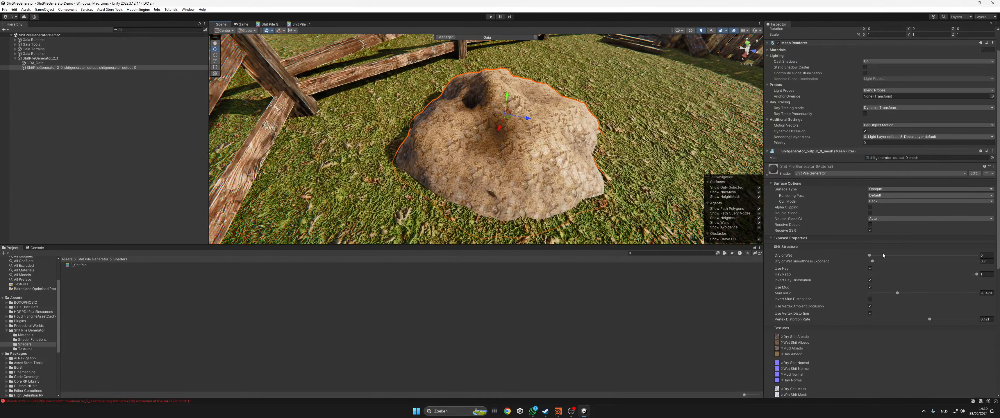
{"action": "scroll", "coordinate": [789, 249], "scroll_direction": "down", "scroll_amount": 2}
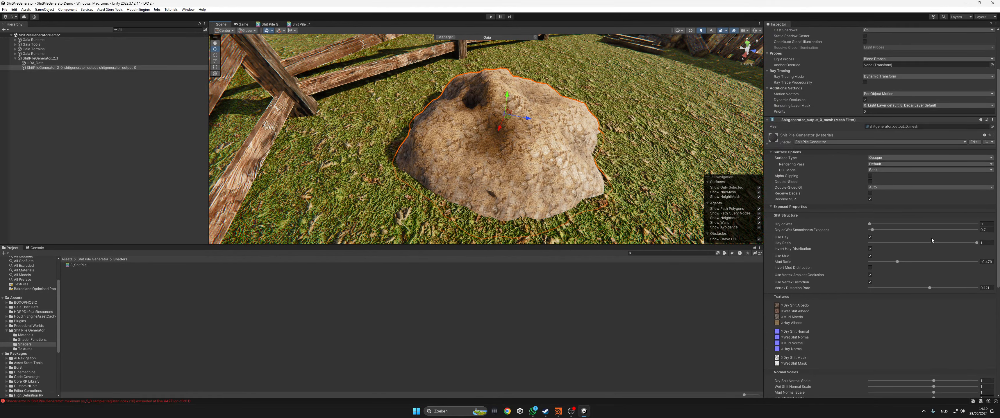
{"action": "right_click_drag", "start_coordinate": [551, 167], "coordinate": [534, 161]}
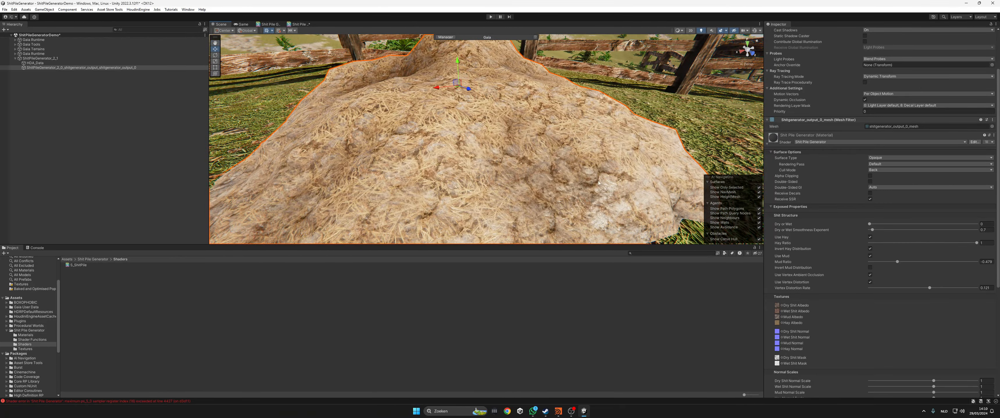
- Set the material's Dry or Wet value to 1 and inspect the pile's surface from another side
{"action": "left_click", "coordinate": [869, 224]}
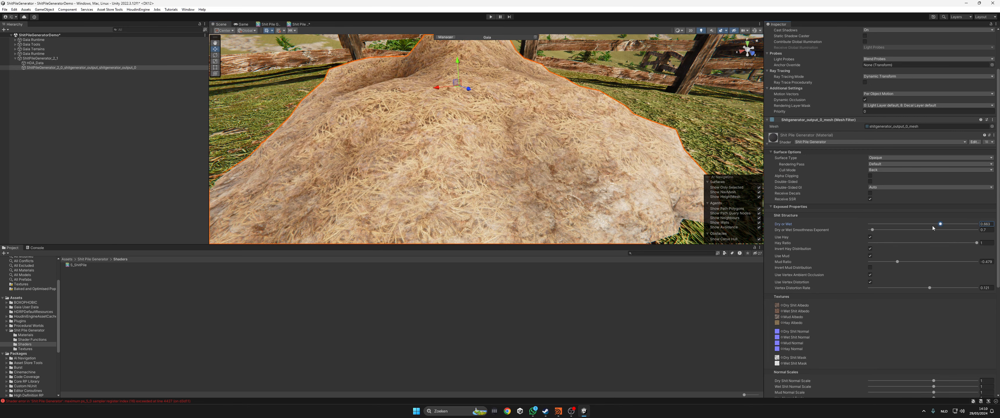
{"action": "left_click_drag", "start_coordinate": [827, 225], "coordinate": [931, 225]}
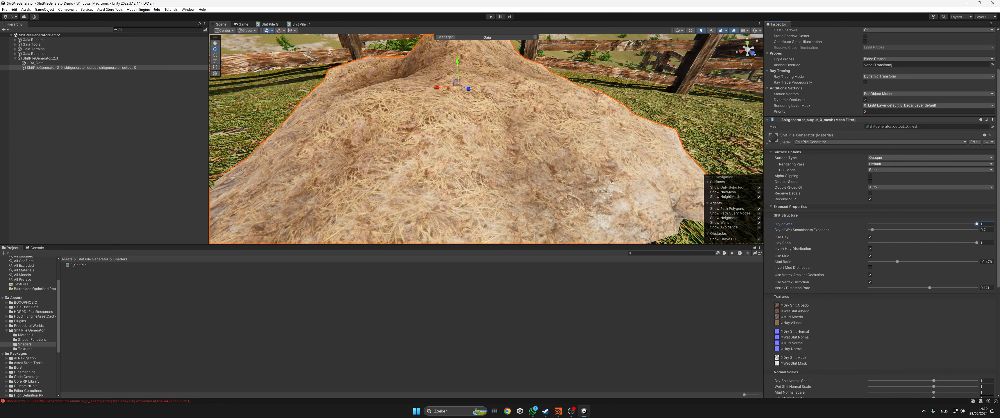
{"action": "right_click_drag", "start_coordinate": [540, 121], "coordinate": [488, 162]}
{"action": "key", "text": "a"}
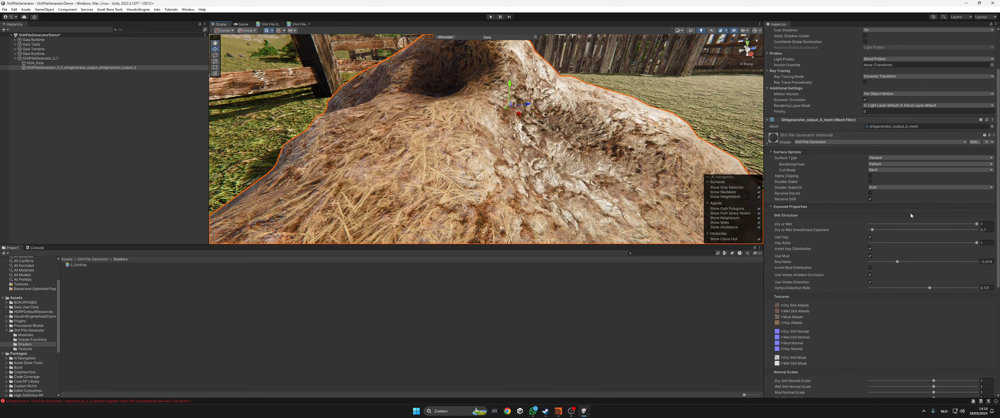
- Compare the pile's dry and wet looks by setting Dry or Wet to 0 and back to 1
{"action": "left_click_drag", "start_coordinate": [899, 224], "coordinate": [849, 231]}
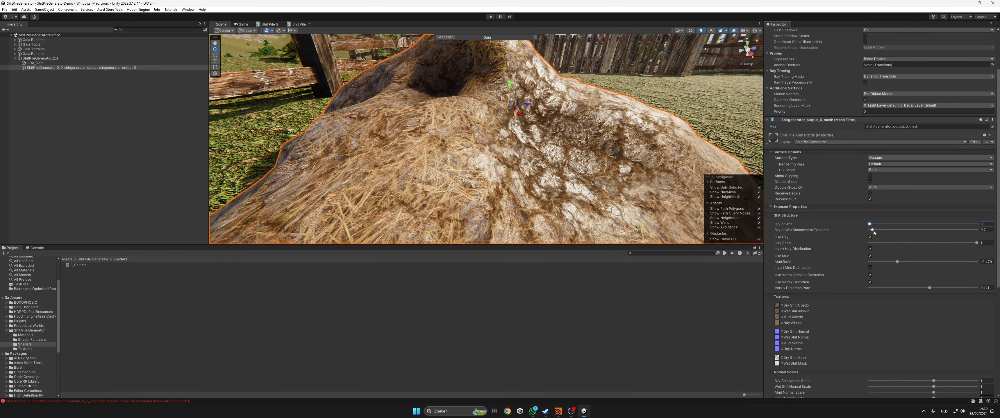
{"action": "right_click_drag", "start_coordinate": [636, 164], "coordinate": [582, 148]}
{"action": "middle_click_drag", "start_coordinate": [582, 147], "coordinate": [568, 147]}
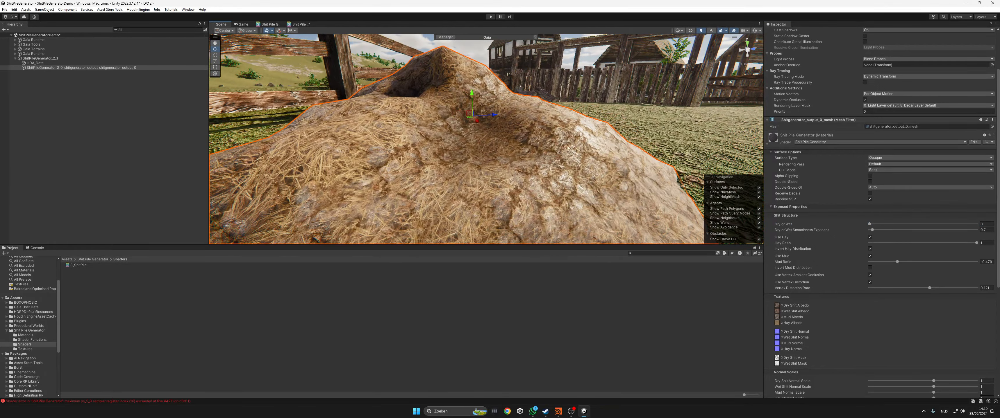
{"action": "right_click_drag", "start_coordinate": [658, 187], "coordinate": [627, 175]}
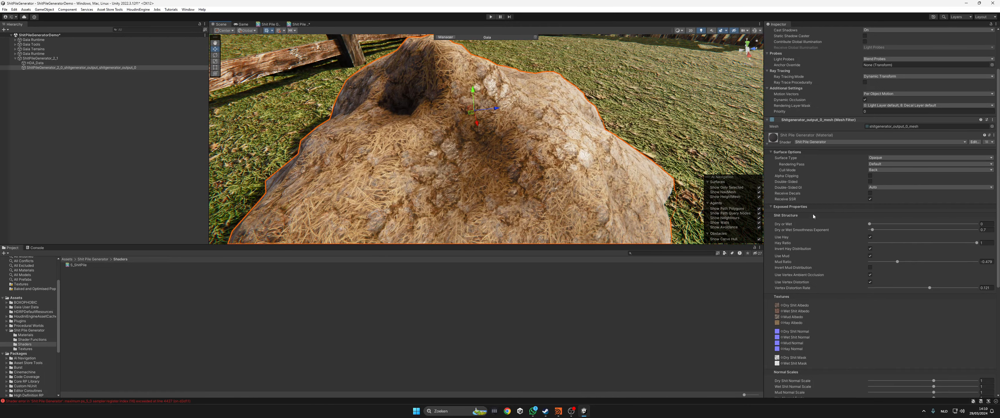
{"action": "left_click_drag", "start_coordinate": [870, 224], "coordinate": [976, 224]}
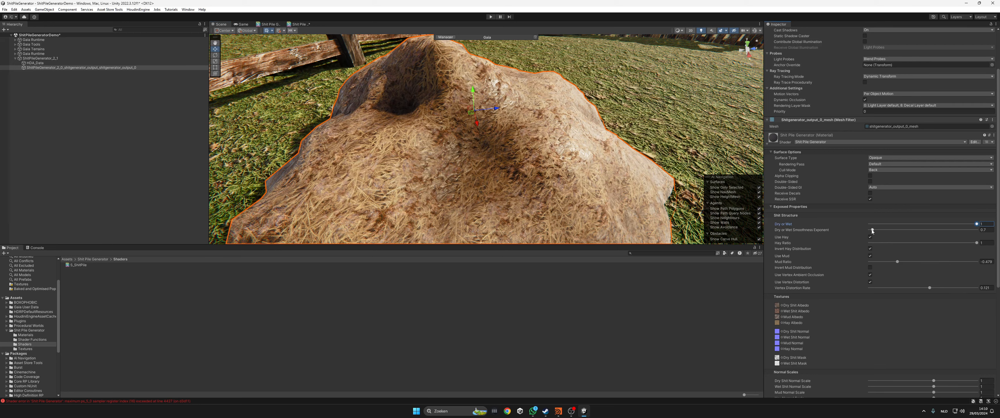
- Try a higher Dry or Wet Smoothness Exponent on the pile material and undo the change
{"action": "left_click_drag", "start_coordinate": [871, 230], "coordinate": [913, 233]}
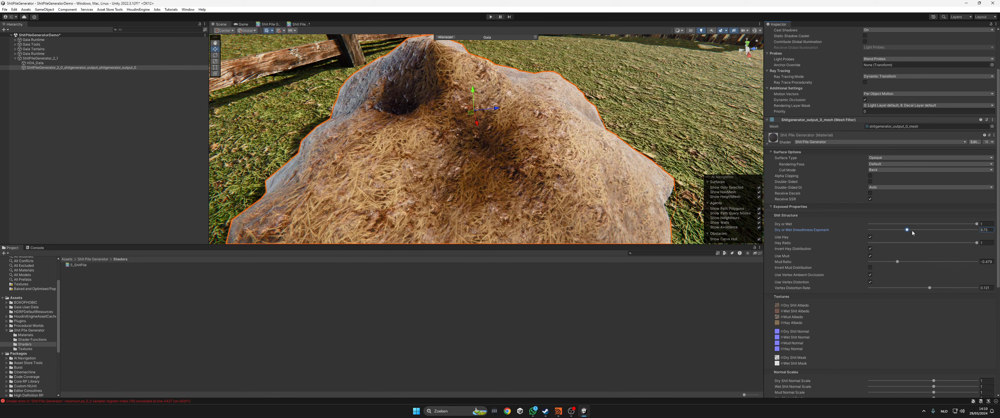
{"action": "key", "text": "ctrl+z"}
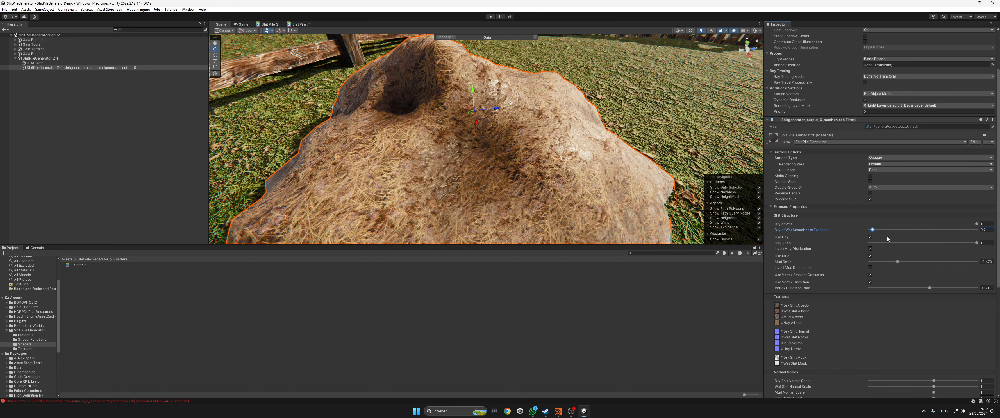
- Switch Use Hay off and on again to compare the pile with and without its hay layer
{"action": "left_click_drag", "start_coordinate": [577, 198], "coordinate": [564, 174], "text": "alt"}
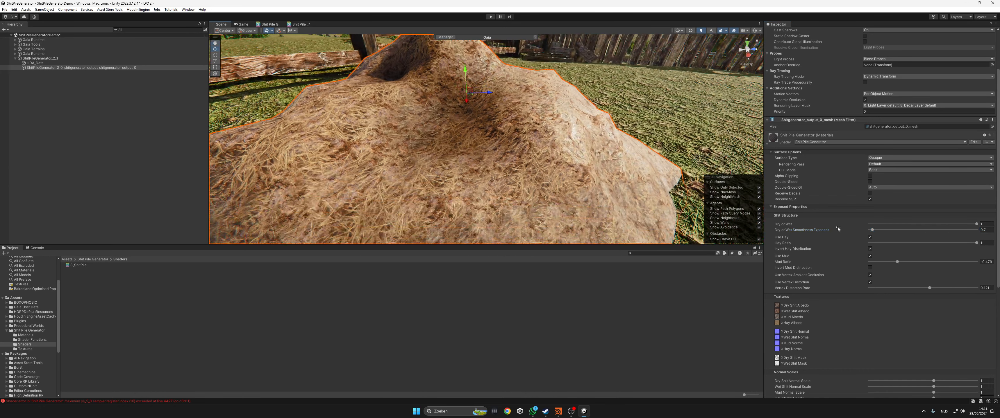
{"action": "scroll", "coordinate": [603, 193], "scroll_direction": "down", "scroll_amount": 4}
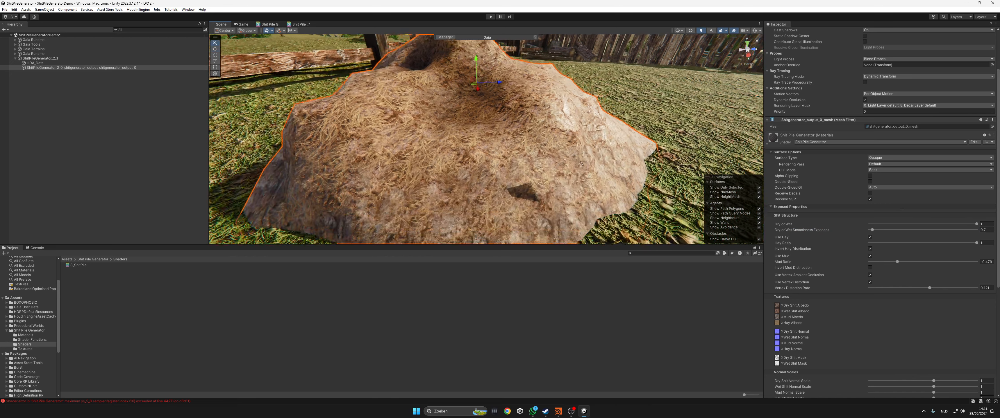
{"action": "left_click", "coordinate": [871, 239]}
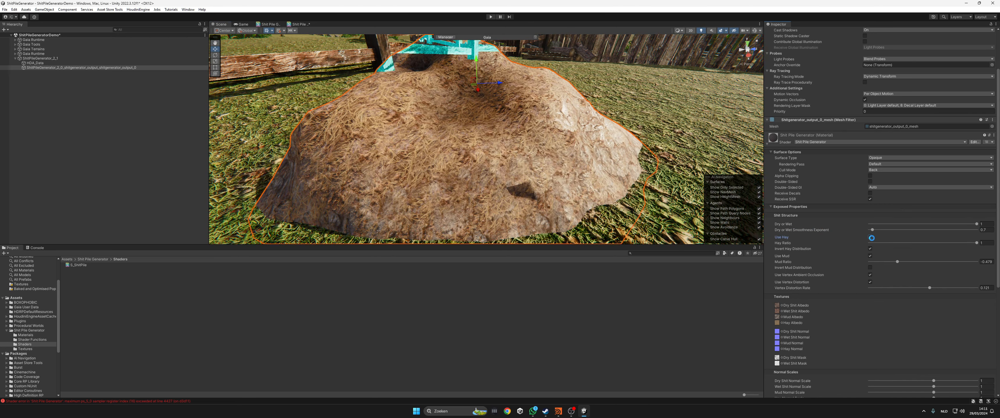
{"action": "left_click_drag", "start_coordinate": [653, 171], "coordinate": [591, 152], "text": "alt"}
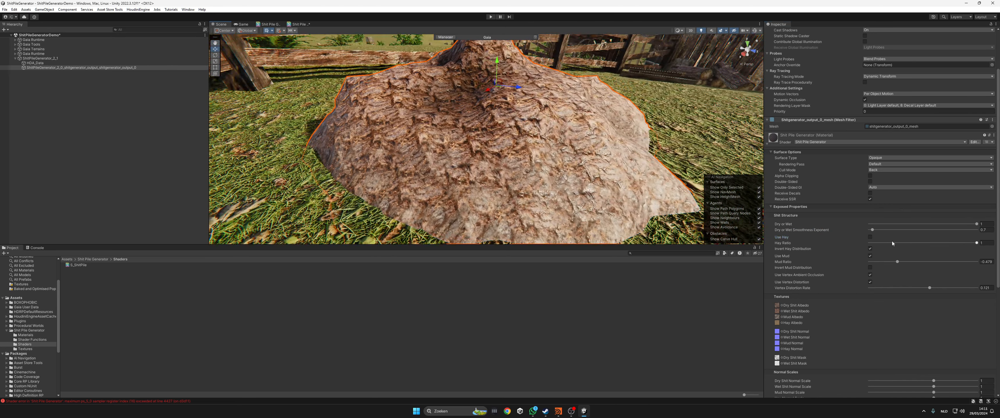
{"action": "left_click", "coordinate": [870, 237]}
{"action": "left_click", "coordinate": [870, 238]}
{"action": "left_click", "coordinate": [870, 237]}
- Lower the Hay Ratio to 0 while viewing the pile's surface up close
{"action": "mouse_move", "coordinate": [934, 245]}
{"action": "left_mouse_down"}
{"action": "mouse_move", "coordinate": [827, 240]}
{"action": "mouse_move", "coordinate": [931, 244]}
{"action": "mouse_move", "coordinate": [921, 244]}
{"action": "left_mouse_up"}
{"action": "scroll", "coordinate": [574, 155], "scroll_direction": "up", "scroll_amount": 5}
{"action": "left_click_drag", "start_coordinate": [559, 155], "coordinate": [610, 168], "text": "alt"}
{"action": "key", "text": "s"}
{"action": "right_click_drag", "start_coordinate": [611, 169], "coordinate": [586, 165]}
{"action": "key", "text": "w"}
{"action": "left_click_drag", "start_coordinate": [926, 242], "coordinate": [845, 237]}
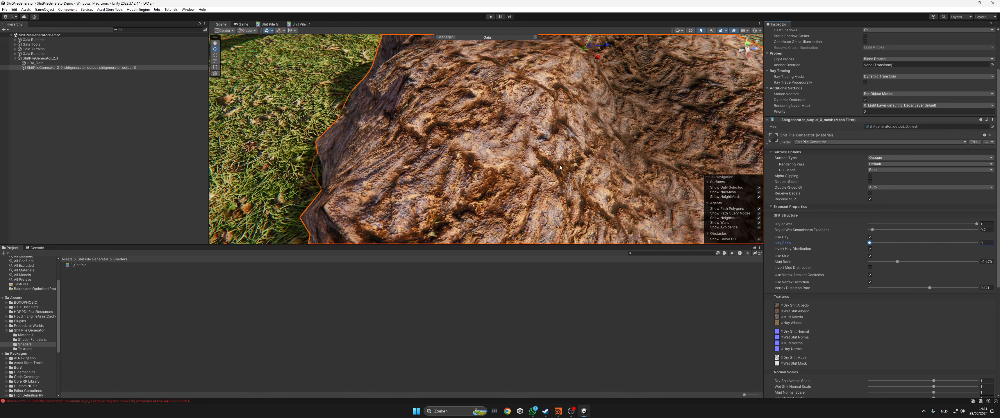
- Look through the remaining material properties and set the Hay Ratio to about 0.949
{"action": "scroll", "coordinate": [814, 296], "scroll_direction": "down", "scroll_amount": 3}
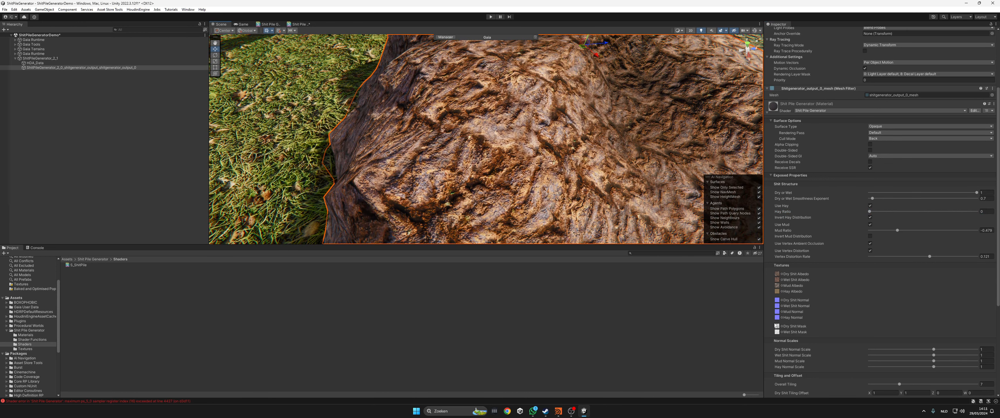
{"action": "scroll", "coordinate": [801, 330], "scroll_direction": "down", "scroll_amount": 7}
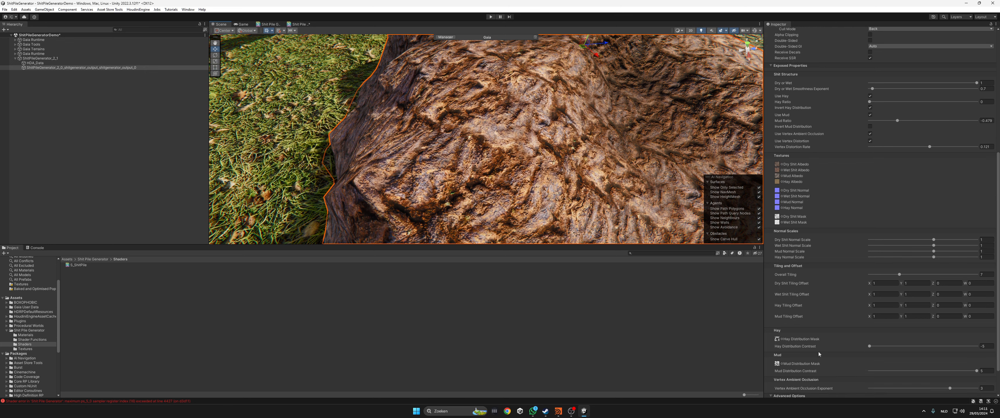
{"action": "scroll", "coordinate": [814, 204], "scroll_direction": "up", "scroll_amount": 5}
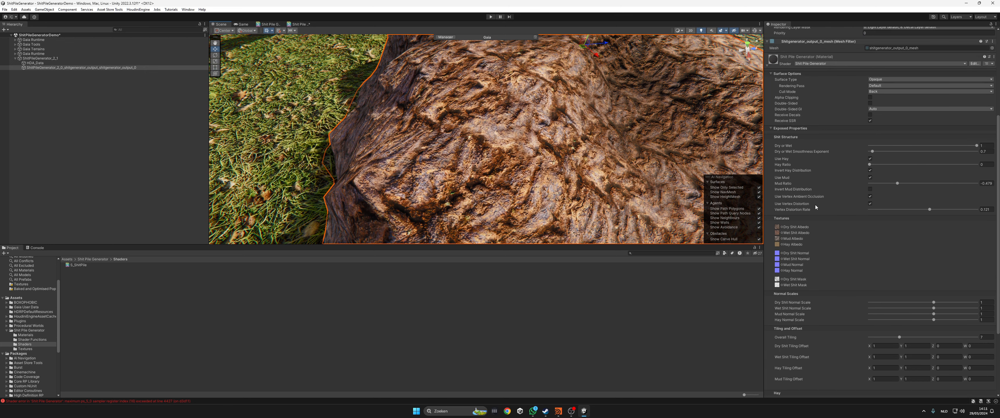
{"action": "left_click_drag", "start_coordinate": [556, 194], "coordinate": [690, 181], "text": "alt"}
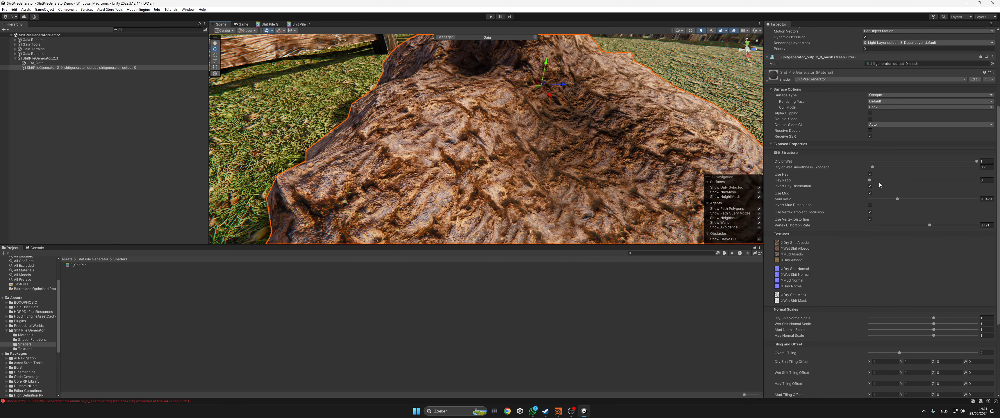
{"action": "left_click_drag", "start_coordinate": [878, 180], "coordinate": [971, 181]}
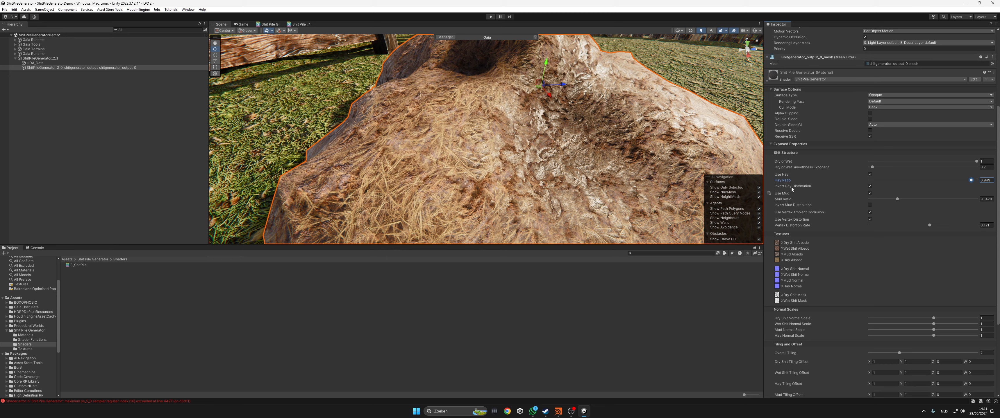
- Turn off Invert Hay Distribution and inspect the hay placement from several sides of the pile
{"action": "left_click", "coordinate": [868, 186]}
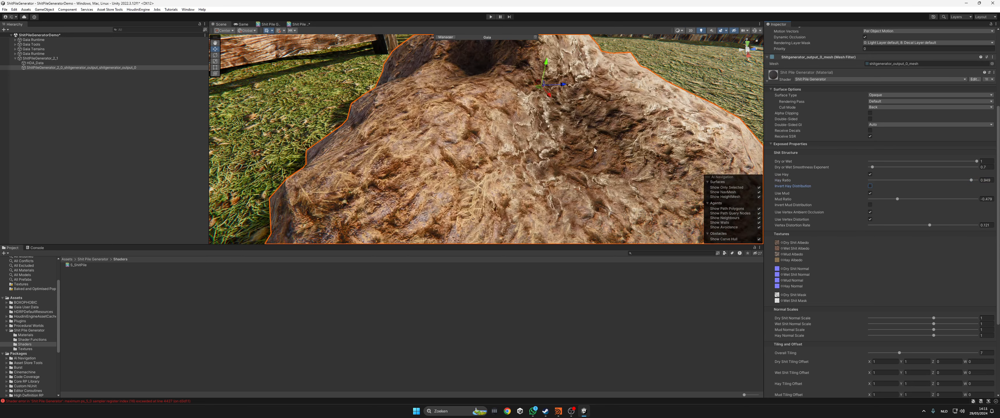
{"action": "left_click_drag", "start_coordinate": [477, 157], "coordinate": [442, 118], "text": "alt"}
{"action": "right_click_drag", "start_coordinate": [443, 118], "coordinate": [546, 148], "text": "alt"}
{"action": "left_click_drag", "start_coordinate": [547, 147], "coordinate": [531, 149], "text": "alt"}
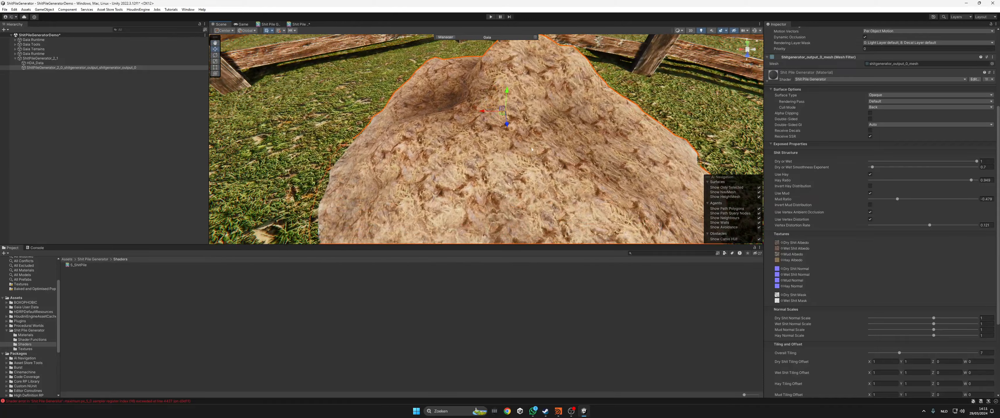
{"action": "left_click_drag", "start_coordinate": [634, 129], "coordinate": [701, 126], "text": "alt"}
{"action": "left_click_drag", "start_coordinate": [483, 114], "coordinate": [597, 129], "text": "alt"}
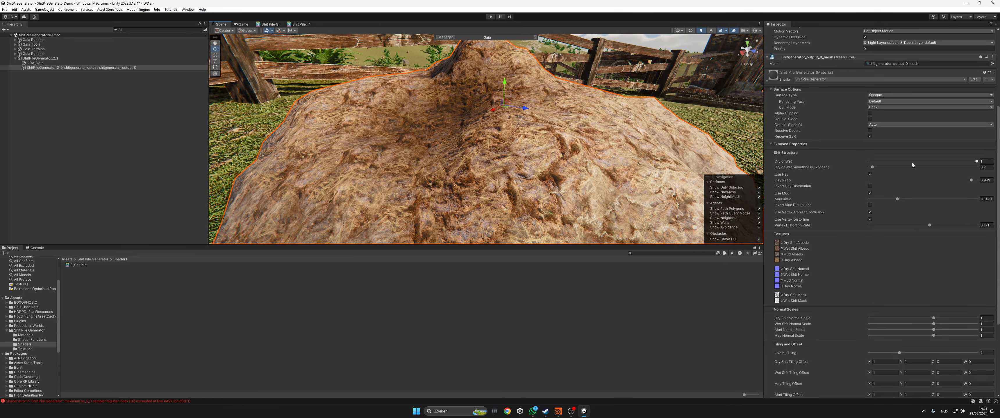
- With the hay distribution no longer inverted, compare Dry or Wet at 0 and back at 1
{"action": "left_click_drag", "start_coordinate": [911, 162], "coordinate": [826, 161]}
{"action": "left_click_drag", "start_coordinate": [501, 143], "coordinate": [649, 162], "text": "alt"}
{"action": "left_click_drag", "start_coordinate": [869, 162], "coordinate": [976, 162]}
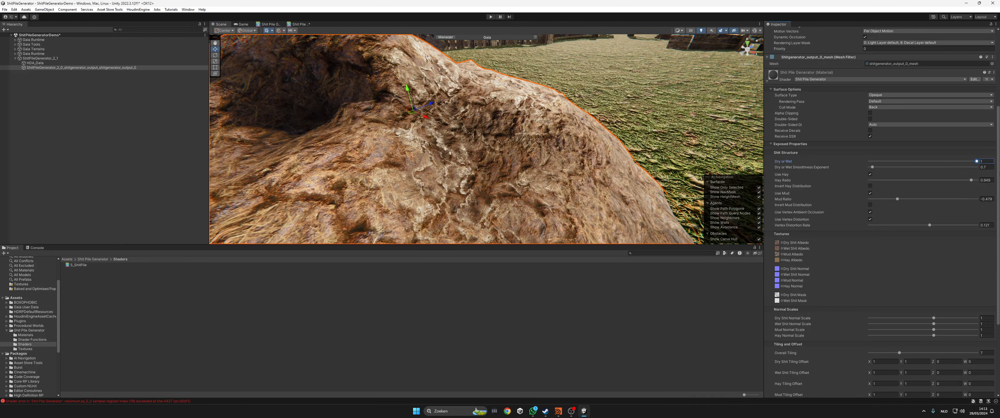
{"action": "left_click_drag", "start_coordinate": [582, 129], "coordinate": [557, 134], "text": "alt"}
{"action": "middle_click_drag", "start_coordinate": [557, 132], "coordinate": [566, 147]}
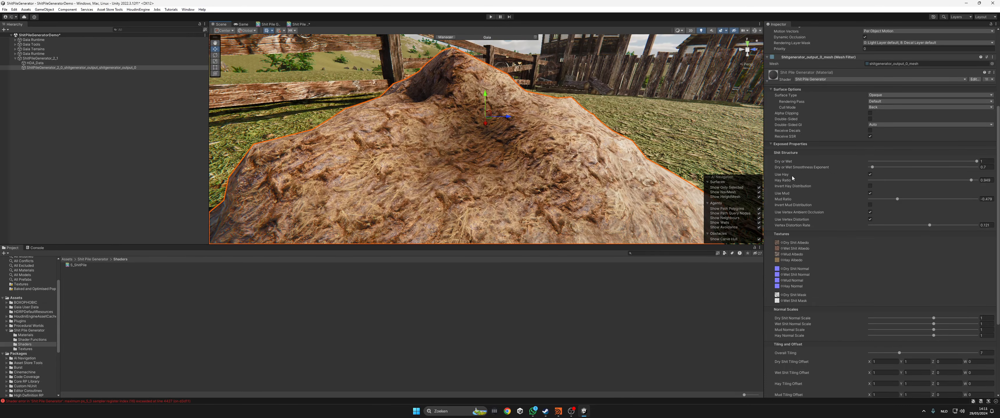
- Raise the Mud Ratio to about -0.35, checking the mud coverage from different sides of the pile
{"action": "left_click", "coordinate": [804, 193]}
{"action": "scroll", "coordinate": [605, 163], "scroll_direction": "down", "scroll_amount": 7}
{"action": "middle_click_drag", "start_coordinate": [605, 163], "coordinate": [594, 142]}
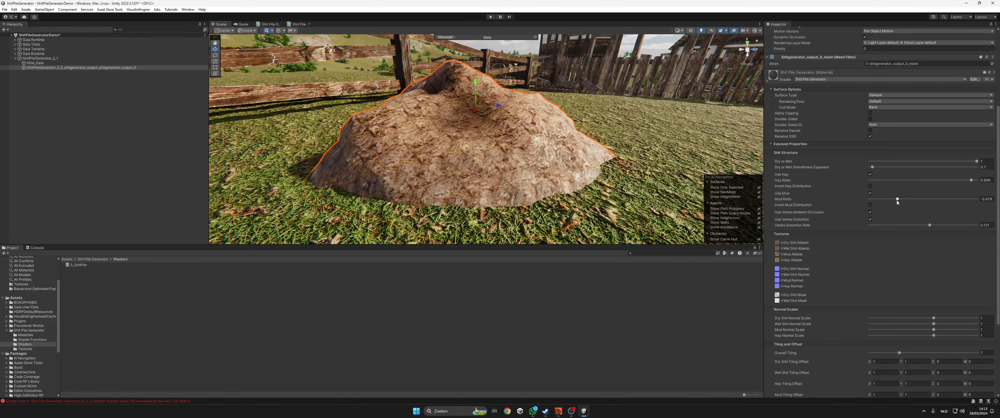
{"action": "mouse_move", "coordinate": [896, 200]}
{"action": "left_mouse_down"}
{"action": "mouse_move", "coordinate": [921, 199]}
{"action": "mouse_move", "coordinate": [894, 199]}
{"action": "mouse_move", "coordinate": [905, 201]}
{"action": "left_mouse_up"}
{"action": "mouse_move", "coordinate": [906, 201]}
{"action": "left_mouse_down"}
{"action": "mouse_move", "coordinate": [921, 201]}
{"action": "mouse_move", "coordinate": [885, 201]}
{"action": "mouse_move", "coordinate": [899, 201]}
{"action": "left_mouse_up"}
{"action": "right_click_drag", "start_coordinate": [621, 155], "coordinate": [496, 193]}
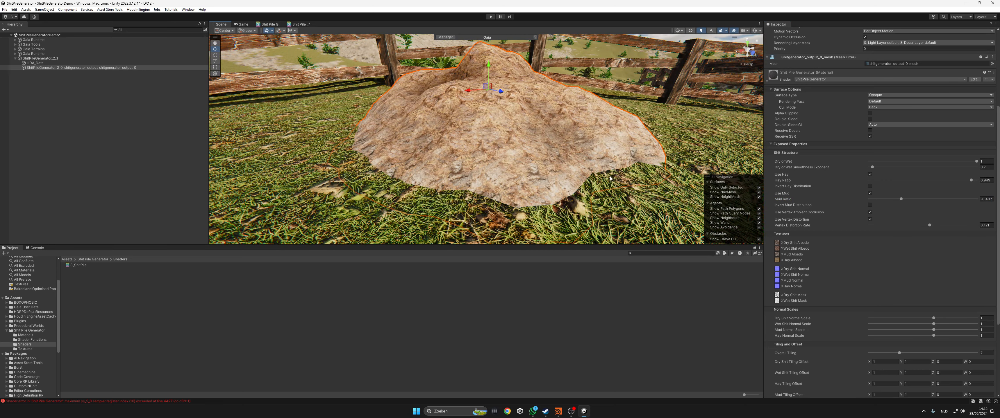
{"action": "left_click_drag", "start_coordinate": [901, 200], "coordinate": [905, 200]}
{"action": "mouse_move", "coordinate": [495, 155]}
{"action": "right_mouse_down"}
{"action": "mouse_move", "coordinate": [474, 177]}
{"action": "mouse_move", "coordinate": [502, 141]}
{"action": "right_mouse_up"}
{"action": "left_click_drag", "start_coordinate": [603, 157], "coordinate": [579, 150], "text": "alt"}
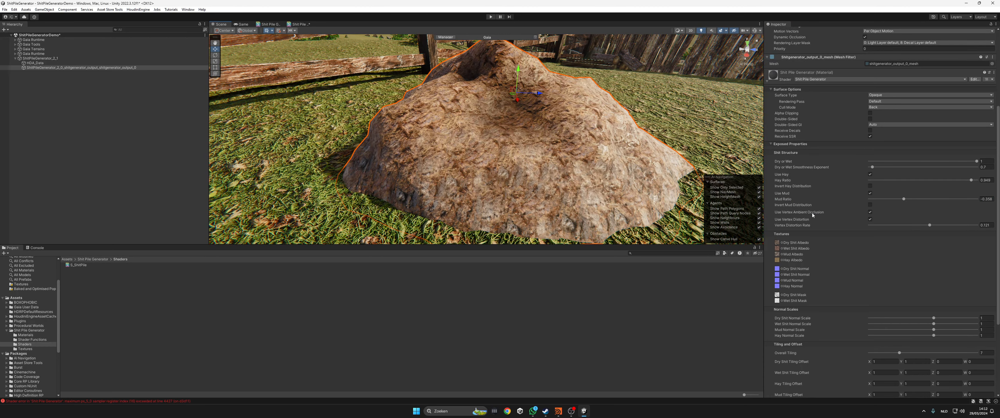
- Toggle Use Vertex Ambient Occlusion repeatedly to compare the shading, and leave it off
{"action": "left_click", "coordinate": [872, 212]}
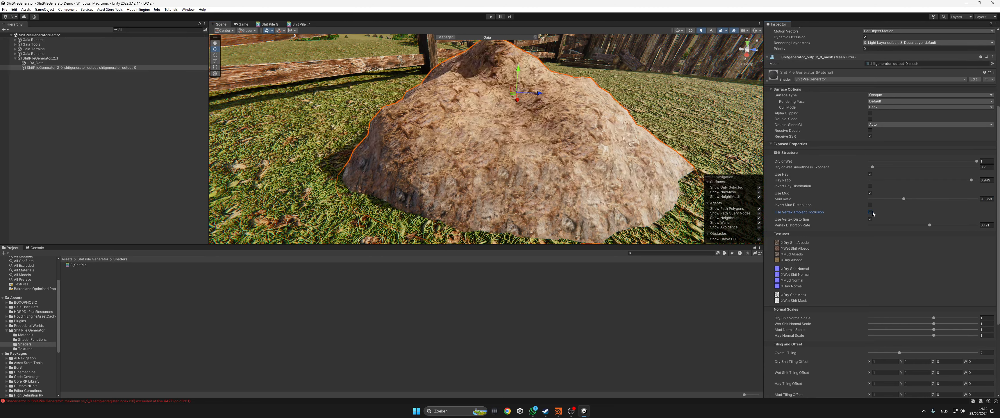
{"action": "left_click", "coordinate": [872, 212]}
{"action": "left_click", "coordinate": [872, 212]}
{"action": "left_click", "coordinate": [872, 212]}
{"action": "left_click", "coordinate": [872, 212]}
{"action": "left_click", "coordinate": [872, 213]}
{"action": "left_click", "coordinate": [872, 212]}
{"action": "left_click", "coordinate": [872, 212]}
{"action": "left_click", "coordinate": [870, 212]}
{"action": "left_click", "coordinate": [870, 213]}
{"action": "left_click", "coordinate": [870, 212]}
{"action": "left_click", "coordinate": [870, 213]}
{"action": "left_click", "coordinate": [870, 213]}
{"action": "left_click", "coordinate": [870, 212]}
- Switch Use Vertex Distortion off and on to compare the pile's shape with and without it
{"action": "left_click", "coordinate": [869, 220]}
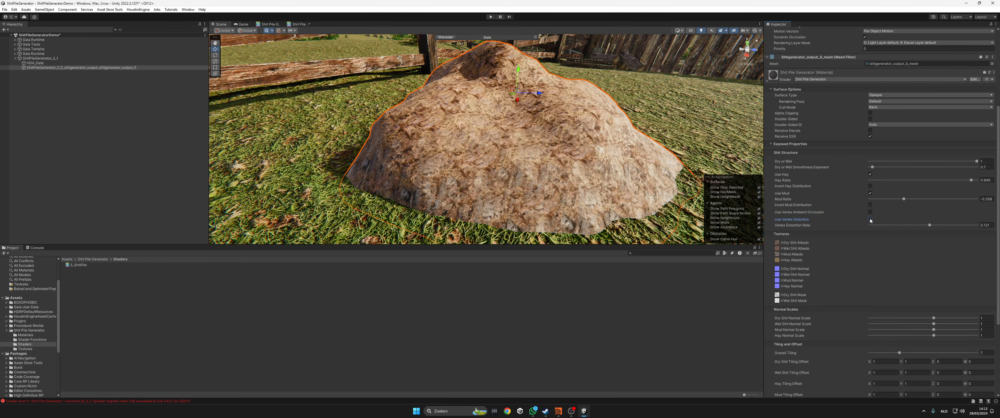
{"action": "left_click", "coordinate": [870, 220]}
{"action": "left_click", "coordinate": [870, 220]}
{"action": "left_click", "coordinate": [870, 220]}
- Try several Vertex Distortion Rate values, settle on about 0.296, and turn off Use Vertex Distortion
{"action": "left_click_drag", "start_coordinate": [901, 225], "coordinate": [945, 223]}
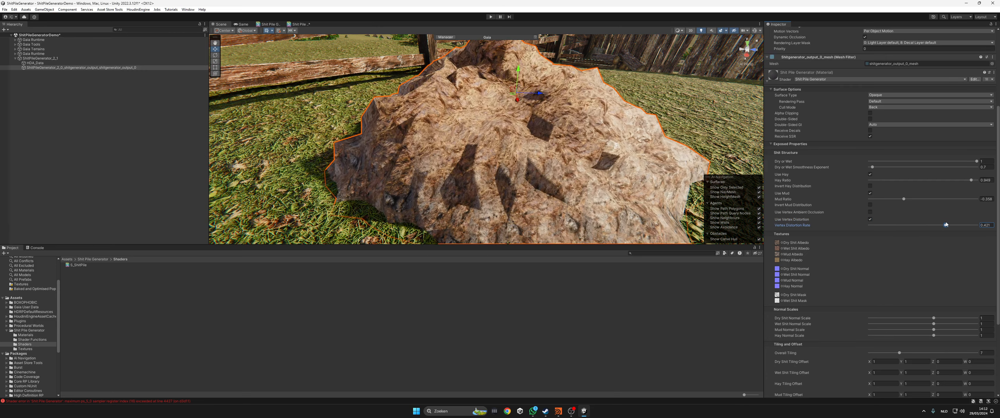
{"action": "left_click_drag", "start_coordinate": [665, 152], "coordinate": [632, 160], "text": "alt"}
{"action": "left_click_drag", "start_coordinate": [916, 226], "coordinate": [940, 231]}
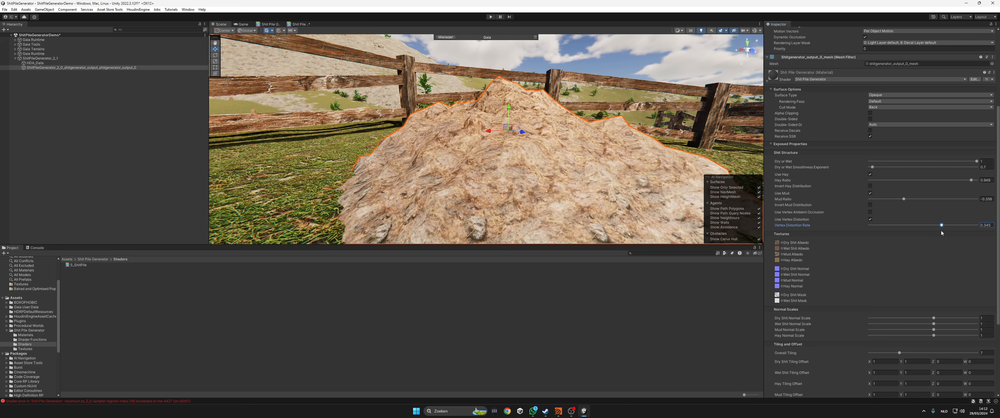
{"action": "left_click", "coordinate": [870, 219]}
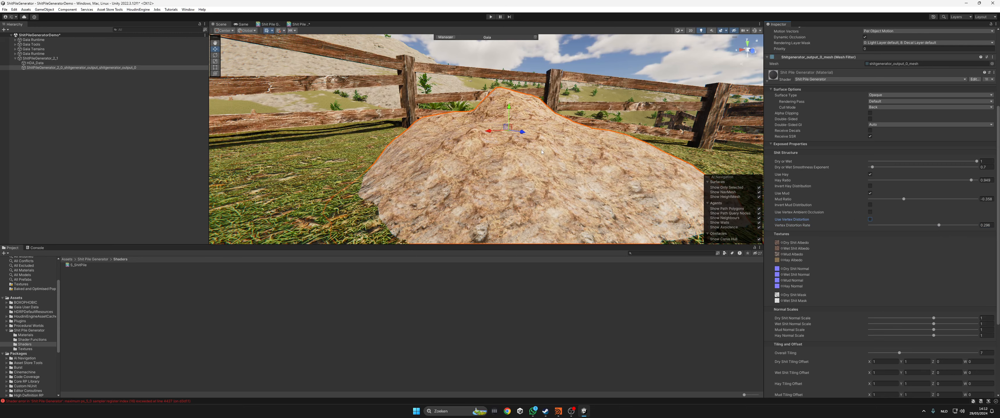
- Try higher Wet Shit and Mud Normal Scale values on the pile material and undo the changes
{"action": "left_click_drag", "start_coordinate": [542, 153], "coordinate": [640, 171], "text": "alt"}
{"action": "scroll", "coordinate": [784, 236], "scroll_direction": "down", "scroll_amount": 2}
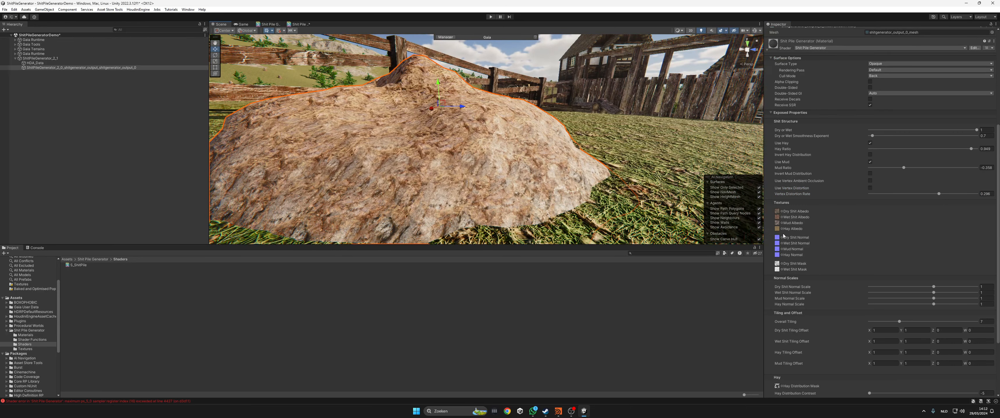
{"action": "scroll", "coordinate": [787, 205], "scroll_direction": "down", "scroll_amount": 2}
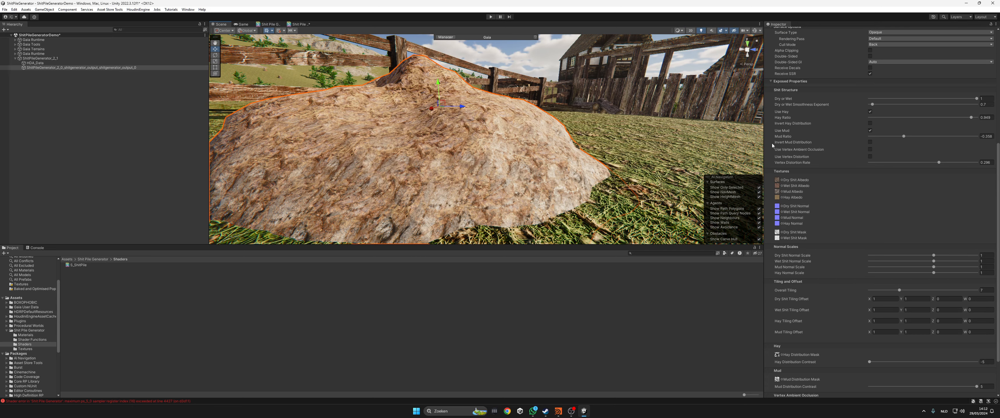
{"action": "left_click_drag", "start_coordinate": [566, 160], "coordinate": [569, 183], "text": "alt"}
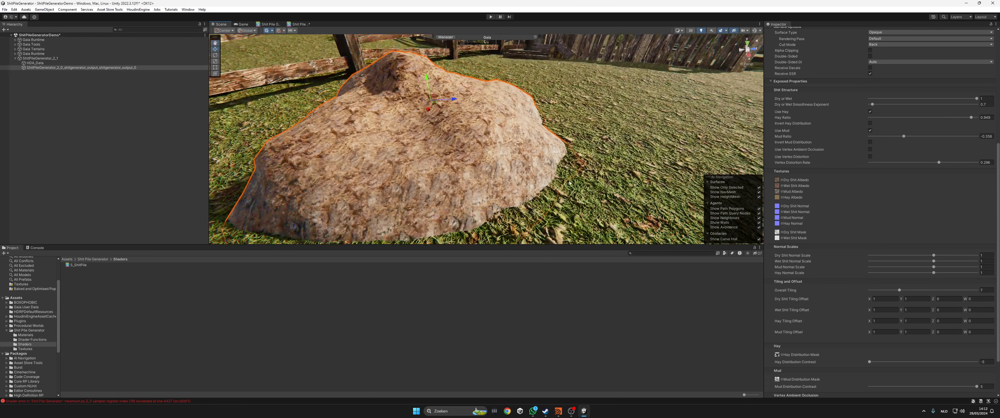
{"action": "left_click", "coordinate": [918, 255]}
{"action": "left_click", "coordinate": [934, 261]}
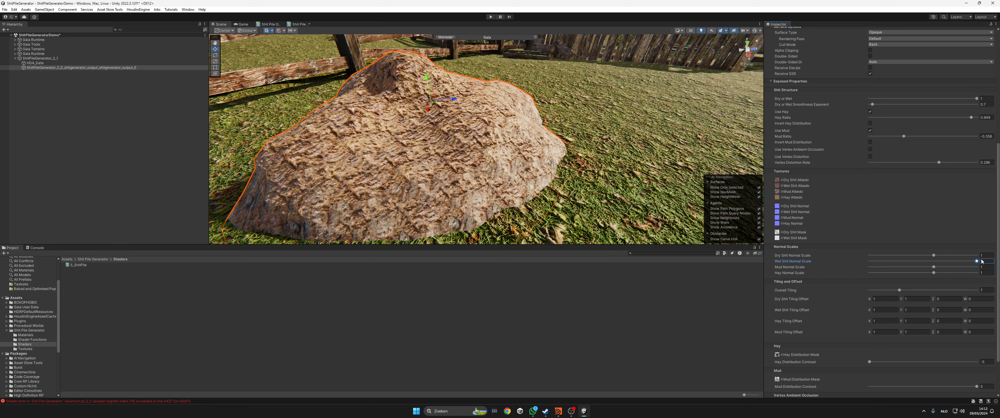
{"action": "left_click_drag", "start_coordinate": [933, 267], "coordinate": [965, 268]}
{"action": "key", "text": "ctrl+z"}
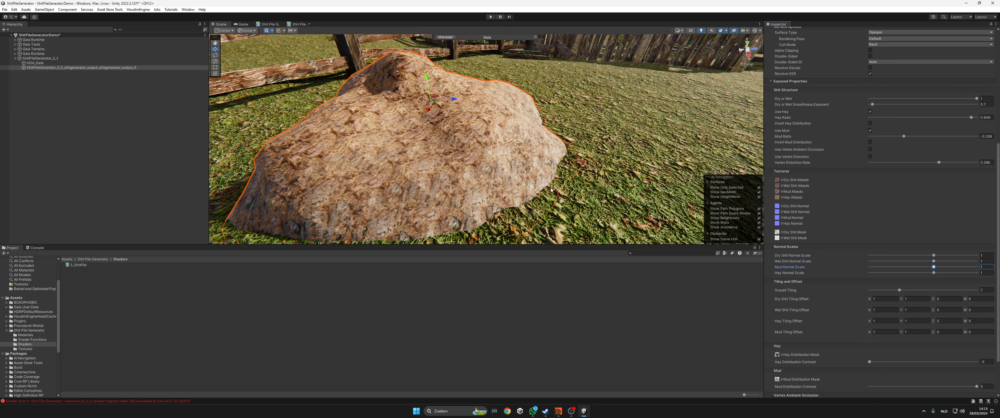
- Inspect the pile from other angles with the material's tiling, hay and mud distribution properties in view
{"action": "left_click_drag", "start_coordinate": [550, 190], "coordinate": [622, 179], "text": "alt"}
{"action": "scroll", "coordinate": [853, 251], "scroll_direction": "down", "scroll_amount": 2}
{"action": "left_click_drag", "start_coordinate": [550, 173], "coordinate": [477, 180], "text": "alt"}
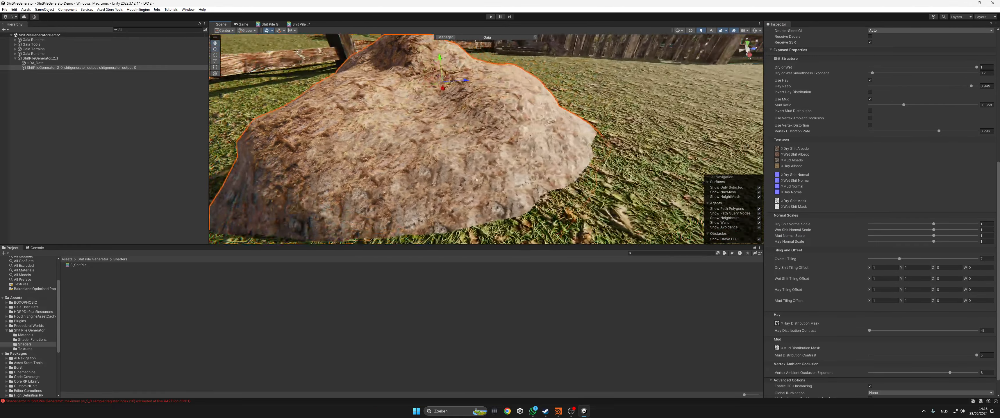
- Try a Hay Tiling Offset of 5 in X and Y on the pile material, and return both to 1
{"action": "scroll", "coordinate": [477, 179], "scroll_direction": "down", "scroll_amount": 5}
{"action": "mouse_move", "coordinate": [898, 259]}
{"action": "left_mouse_down"}
{"action": "mouse_move", "coordinate": [927, 262]}
{"action": "mouse_move", "coordinate": [873, 260]}
{"action": "mouse_move", "coordinate": [899, 260]}
{"action": "left_mouse_up"}
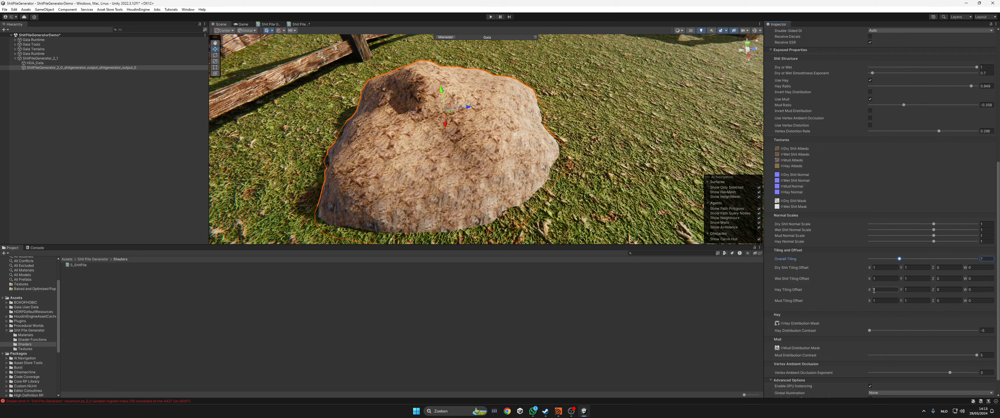
{"action": "type", "text": "5"}
{"action": "key", "text": "Tab"}
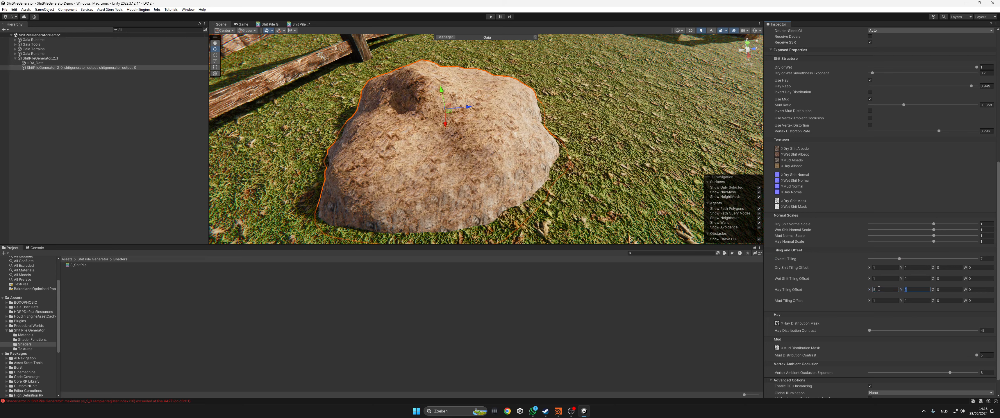
{"action": "type", "text": "5"}
{"action": "scroll", "coordinate": [735, 240], "scroll_direction": "up", "scroll_amount": 5}
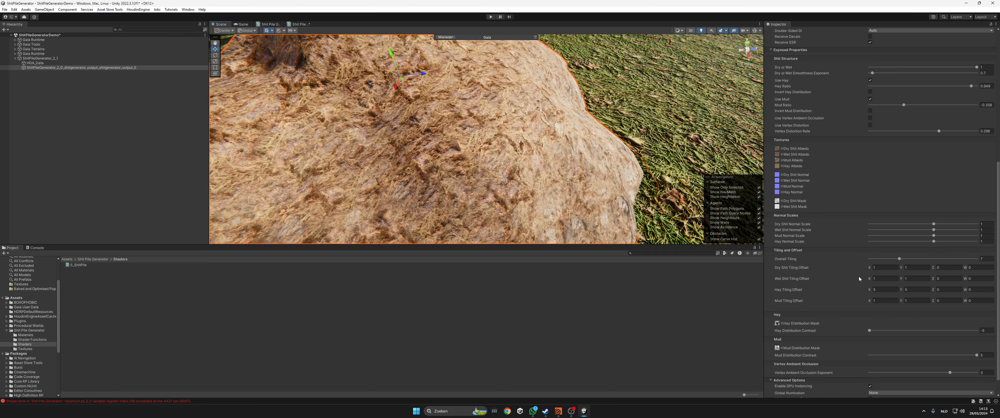
{"action": "left_click", "coordinate": [884, 290]}
{"action": "type", "text": "1"}
{"action": "key", "text": "Tab"}
{"action": "type", "text": "1"}
- Deselect the pile to view its surface without the selection outline, and select it again
{"action": "left_click", "coordinate": [655, 208]}
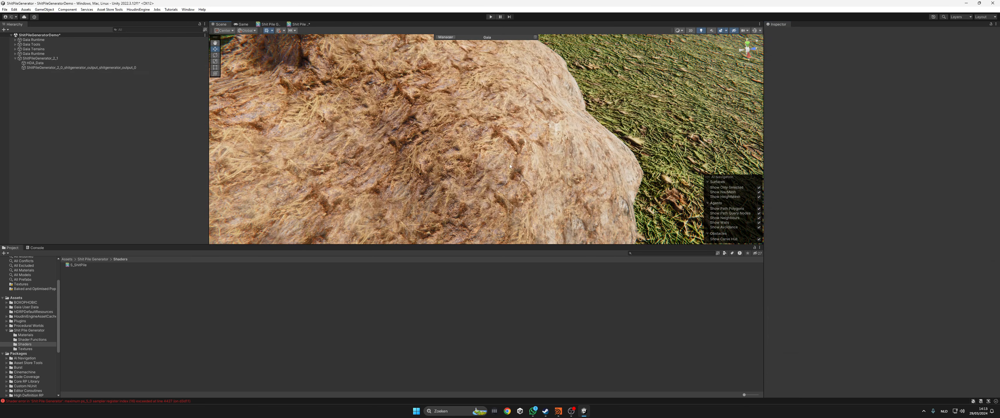
{"action": "scroll", "coordinate": [407, 127], "scroll_direction": "down", "scroll_amount": 5}
{"action": "left_click", "coordinate": [481, 163]}
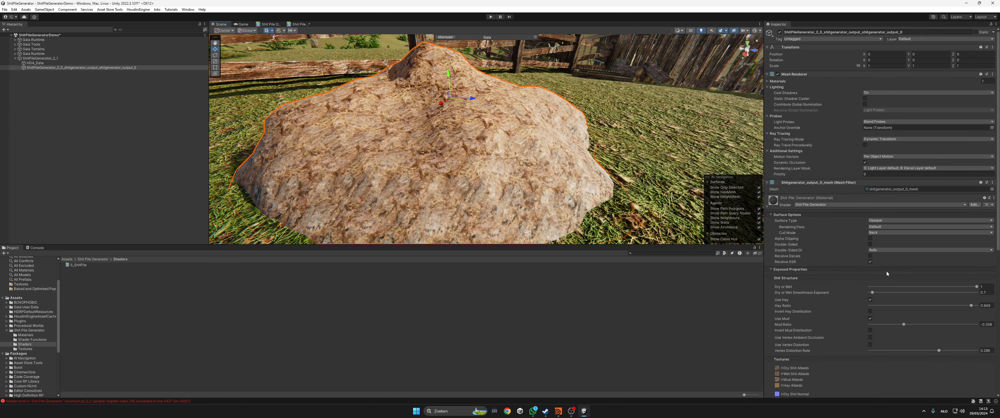
- Raise the material's Hay Distribution Contrast to its maximum and inspect the hay patches on the pile up close
{"action": "scroll", "coordinate": [878, 307], "scroll_direction": "down", "scroll_amount": 10}
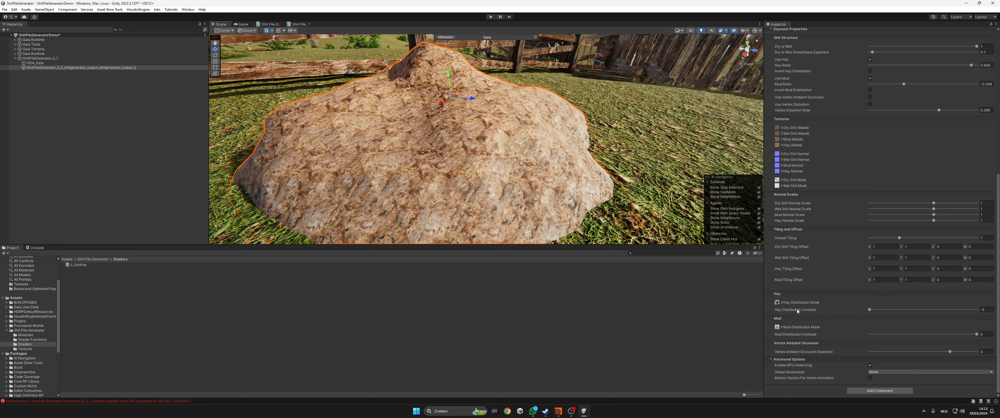
{"action": "left_click_drag", "start_coordinate": [798, 311], "coordinate": [986, 311]}
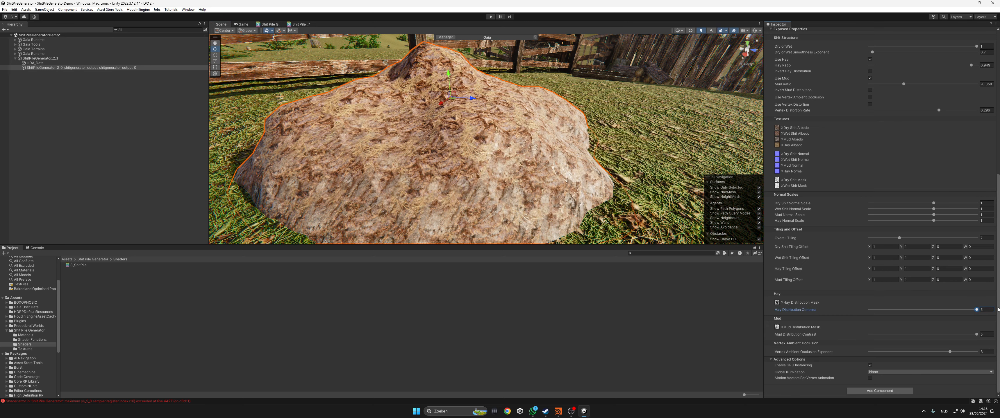
{"action": "key", "text": "w"}
{"action": "right_click_drag", "start_coordinate": [606, 163], "coordinate": [598, 186]}
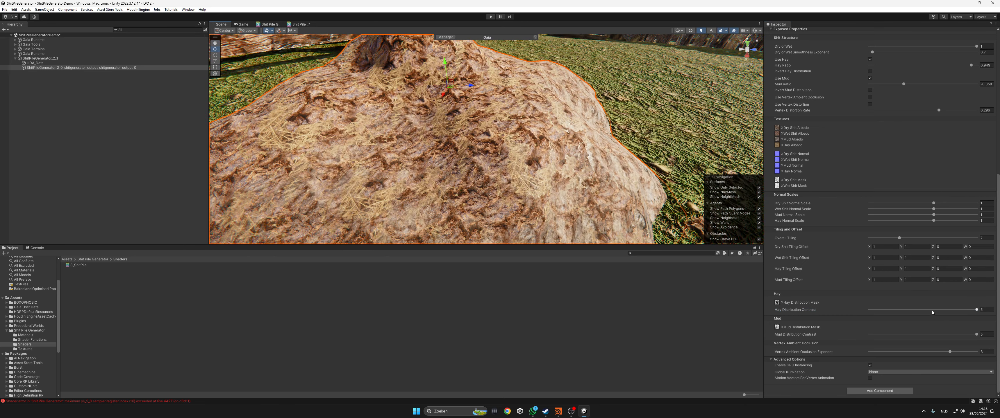
{"action": "scroll", "coordinate": [505, 148], "scroll_direction": "up", "scroll_amount": 5}
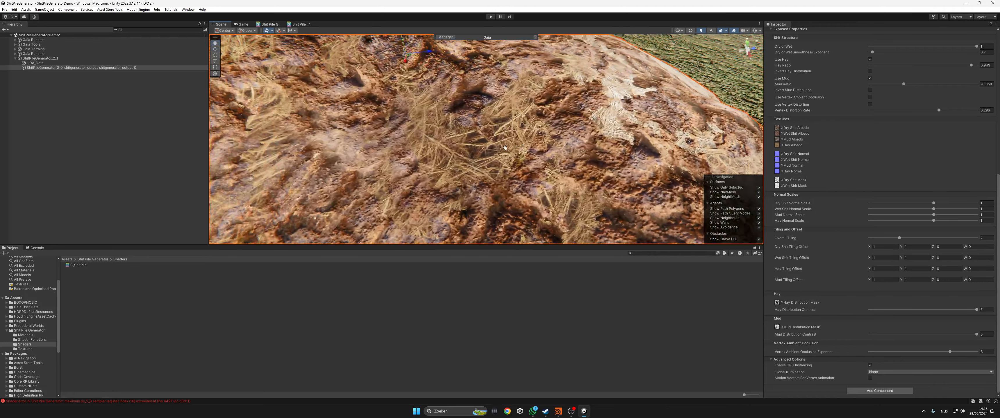
{"action": "middle_click_drag", "start_coordinate": [505, 148], "coordinate": [481, 136]}
{"action": "scroll", "coordinate": [458, 132], "scroll_direction": "down", "scroll_amount": 3}
{"action": "middle_click_drag", "start_coordinate": [387, 109], "coordinate": [413, 126]}
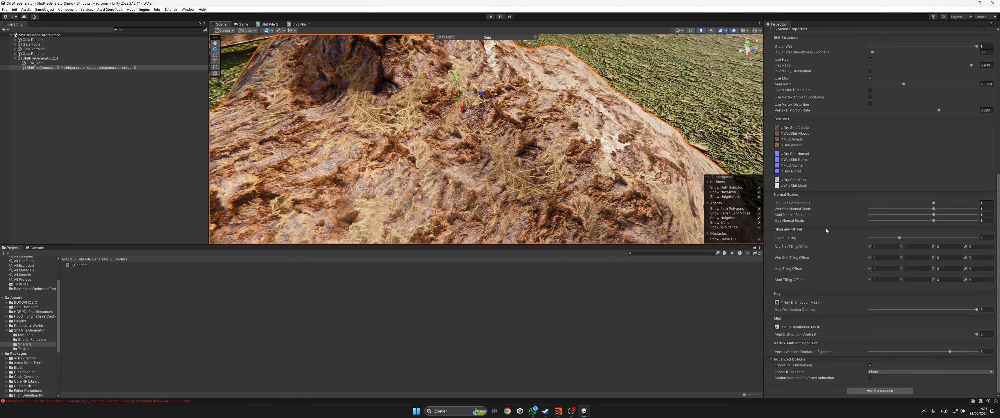
- Turn on Invert Hay Distribution and inspect the hay coverage from several angles
{"action": "scroll", "coordinate": [835, 233], "scroll_direction": "up", "scroll_amount": 1}
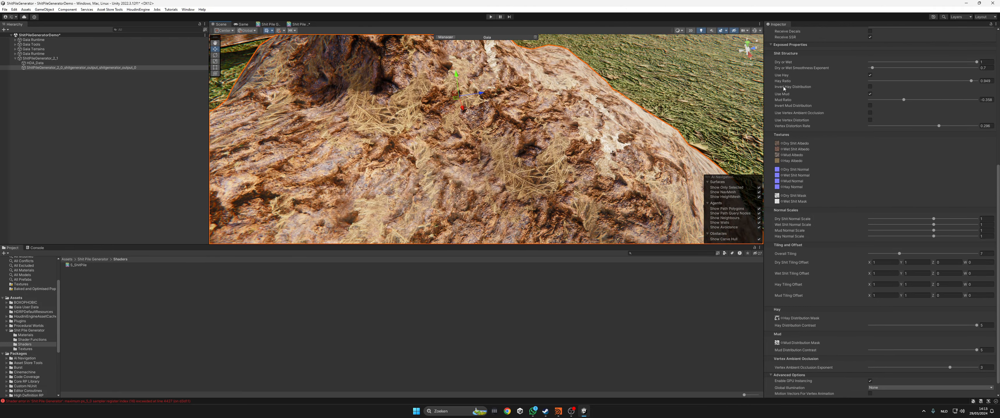
{"action": "left_click", "coordinate": [869, 87]}
{"action": "left_click_drag", "start_coordinate": [543, 114], "coordinate": [501, 97], "text": "alt"}
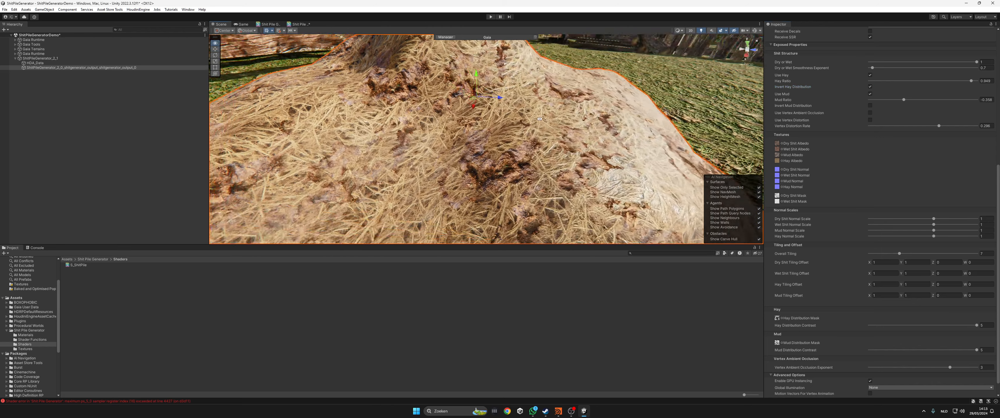
{"action": "middle_click_drag", "start_coordinate": [501, 98], "coordinate": [510, 115]}
{"action": "scroll", "coordinate": [471, 155], "scroll_direction": "up", "scroll_amount": 5}
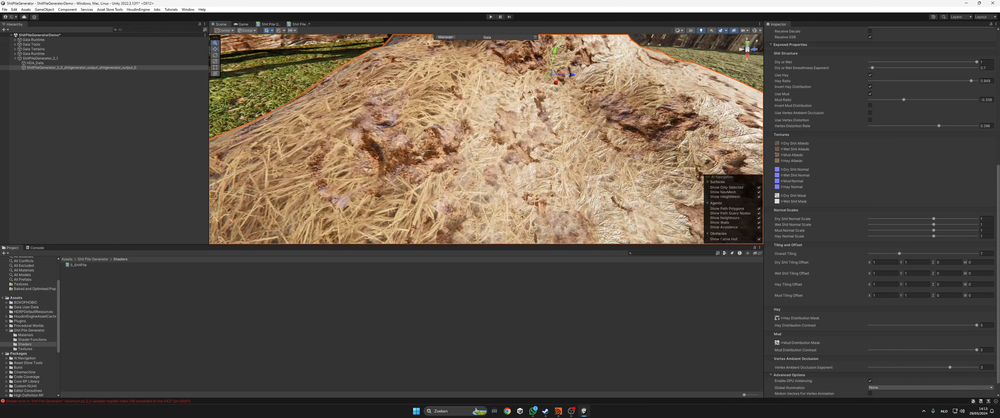
{"action": "left_click_drag", "start_coordinate": [420, 151], "coordinate": [503, 132], "text": "alt"}
{"action": "scroll", "coordinate": [447, 144], "scroll_direction": "down", "scroll_amount": 3}
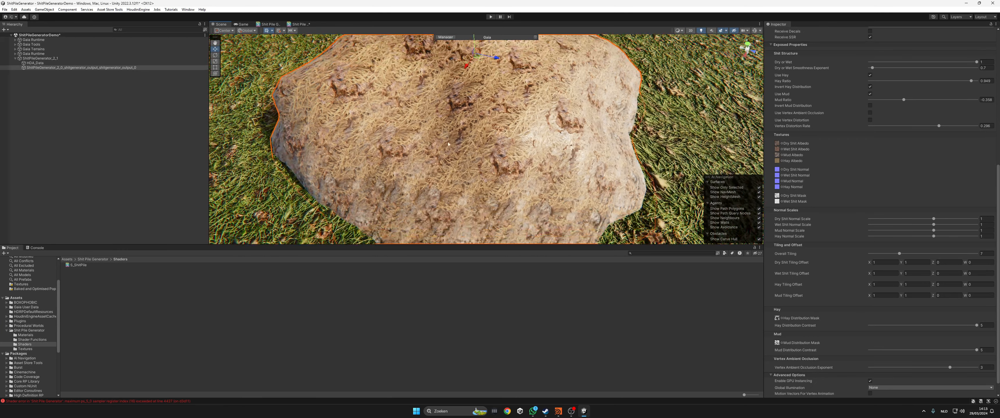
- Locate the texture used as the Hay Distribution Mask among the project's assets and view the pile around it
{"action": "mouse_move", "coordinate": [977, 326]}
{"action": "left_mouse_down"}
{"action": "mouse_move", "coordinate": [907, 326]}
{"action": "mouse_move", "coordinate": [976, 326]}
{"action": "left_mouse_up"}
{"action": "left_click", "coordinate": [777, 319]}
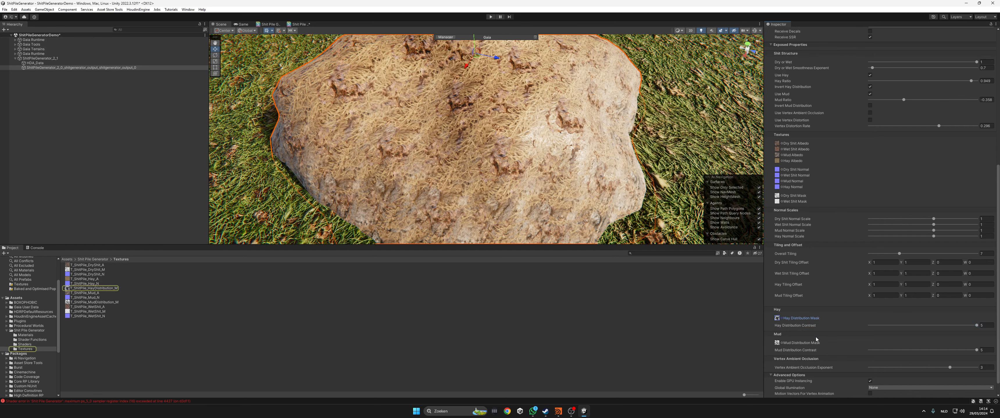
{"action": "left_click_drag", "start_coordinate": [396, 191], "coordinate": [381, 156], "text": "alt"}
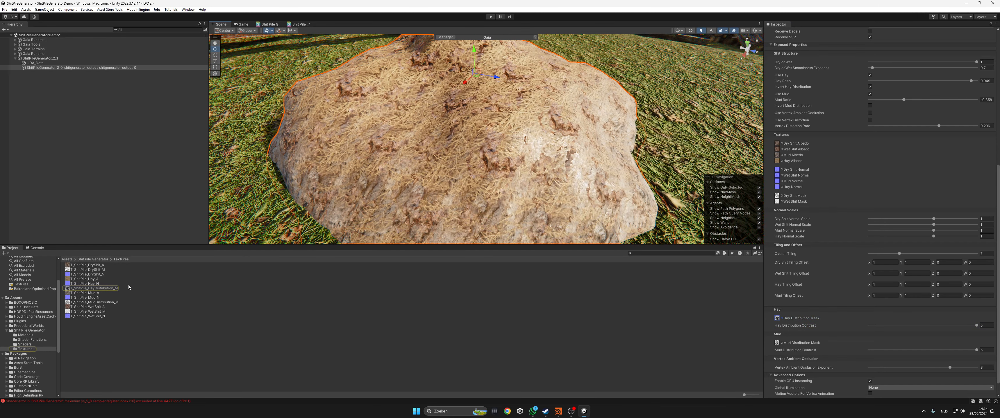
{"action": "left_click_drag", "start_coordinate": [510, 127], "coordinate": [667, 158], "text": "alt"}
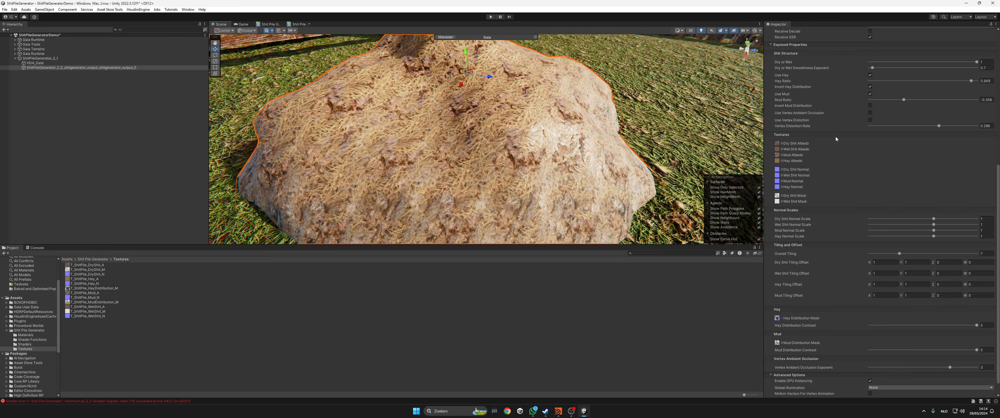
- Turn off Use Hay and raise the Mud Ratio to about -0.1 to show mud clumps on the pile
{"action": "left_click", "coordinate": [822, 76]}
{"action": "left_click", "coordinate": [869, 75]}
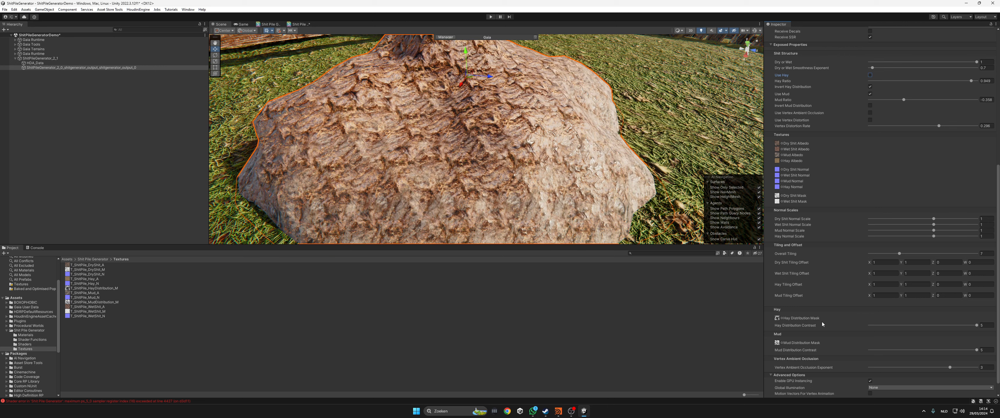
{"action": "left_click_drag", "start_coordinate": [606, 179], "coordinate": [622, 149], "text": "alt"}
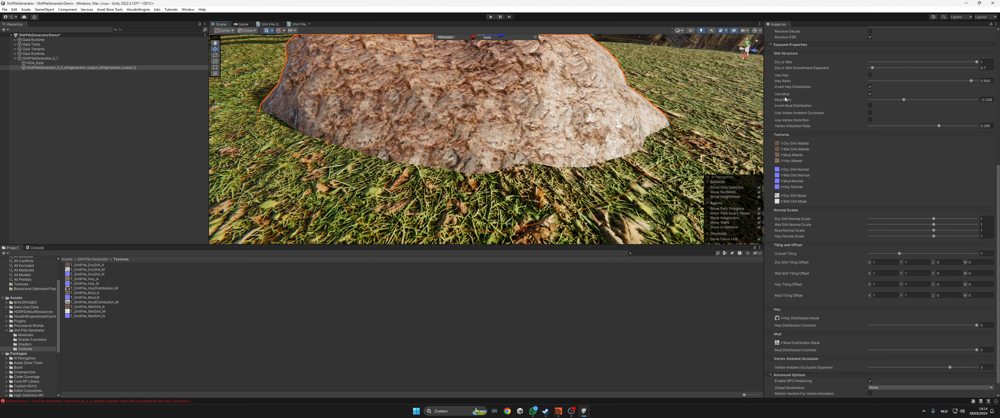
{"action": "left_click_drag", "start_coordinate": [909, 103], "coordinate": [916, 100]}
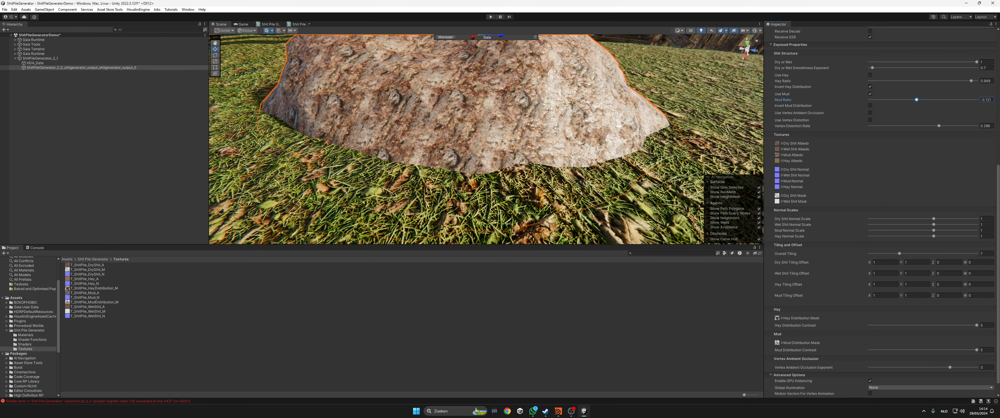
{"action": "scroll", "coordinate": [550, 144], "scroll_direction": "up", "scroll_amount": 5}
{"action": "right_click_drag", "start_coordinate": [549, 144], "coordinate": [556, 147], "text": "alt"}
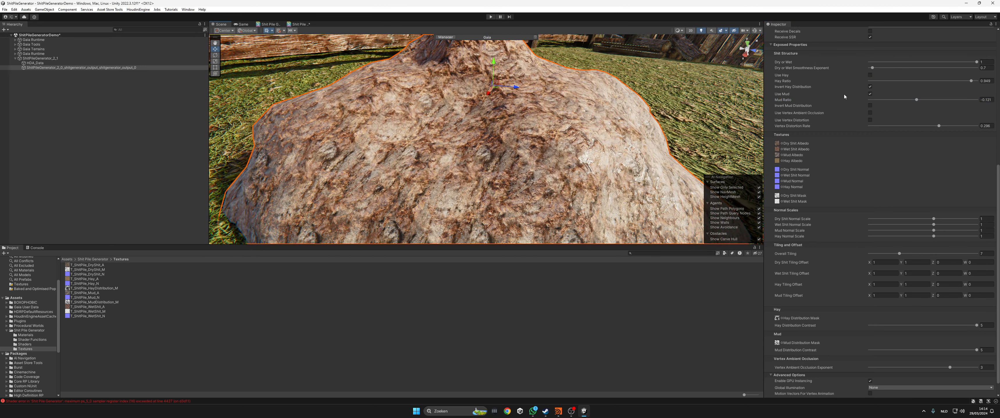
- Keep Mud Distribution Contrast at its maximum, turn on Use Vertex Ambient Occlusion and inspect the pile's shading
{"action": "left_click_drag", "start_coordinate": [949, 351], "coordinate": [994, 343]}
{"action": "left_click", "coordinate": [814, 116]}
{"action": "scroll", "coordinate": [848, 311], "scroll_direction": "down", "scroll_amount": 1}
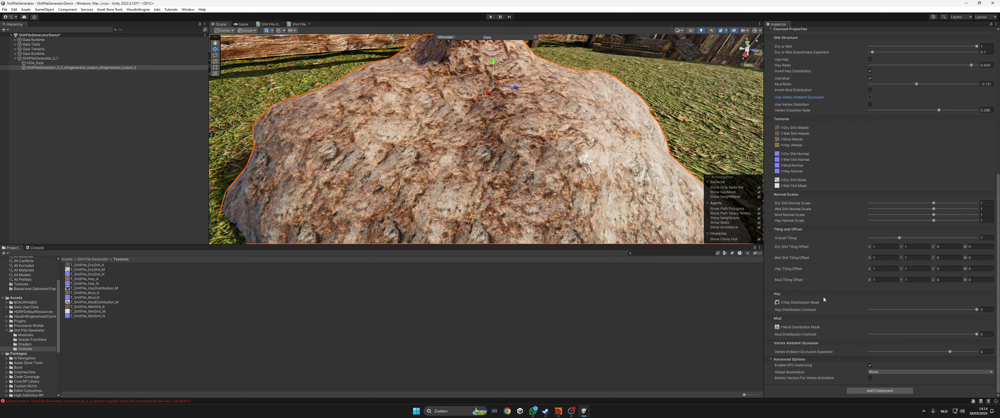
{"action": "left_click", "coordinate": [869, 97]}
{"action": "left_click_drag", "start_coordinate": [637, 112], "coordinate": [470, 105], "text": "alt"}
{"action": "scroll", "coordinate": [598, 117], "scroll_direction": "down", "scroll_amount": 3}
{"action": "scroll", "coordinate": [913, 79], "scroll_direction": "up", "scroll_amount": 2}
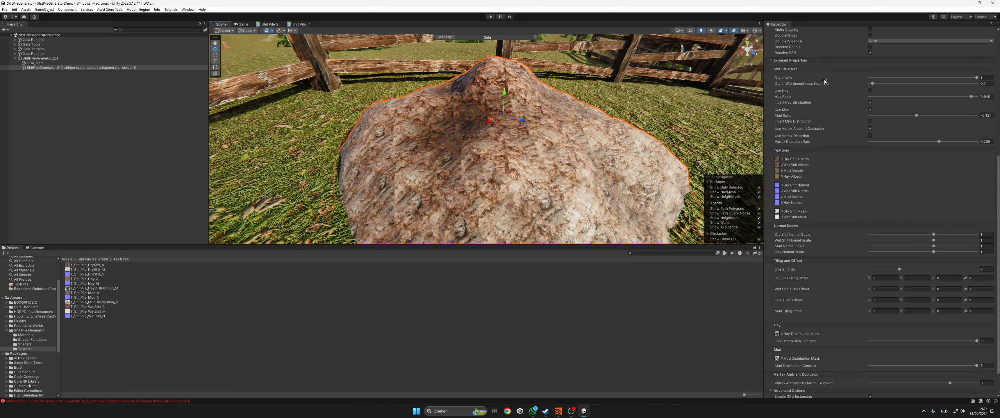
- Set Dry or Wet to 0 and turn off Use Mud to show only the dry base texture
{"action": "left_click_drag", "start_coordinate": [824, 81], "coordinate": [805, 83]}
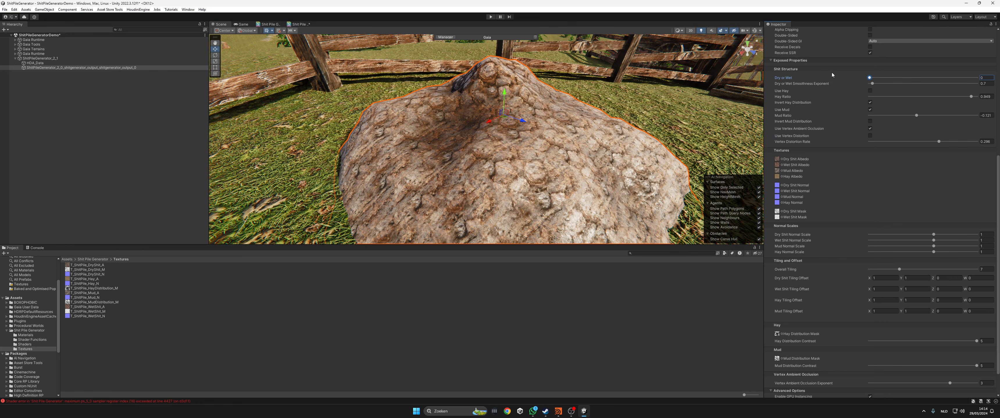
{"action": "left_click", "coordinate": [786, 111]}
{"action": "left_click", "coordinate": [869, 111]}
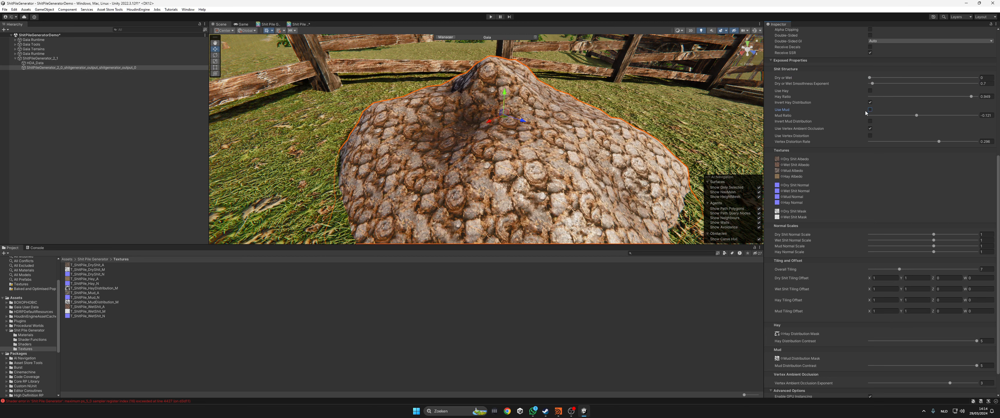
{"action": "left_click_drag", "start_coordinate": [688, 134], "coordinate": [644, 125], "text": "alt"}
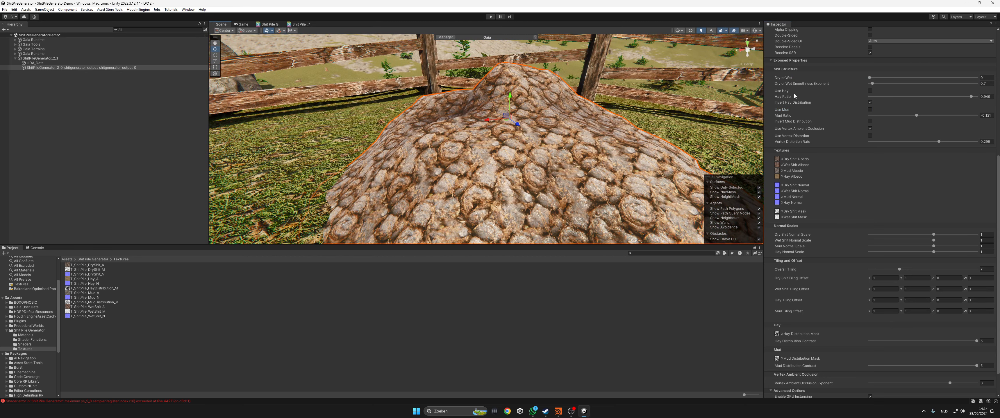
- Turn on Use Hay and lower the Hay Distribution Contrast to its minimum
{"action": "left_click", "coordinate": [869, 90]}
{"action": "right_click_drag", "start_coordinate": [586, 134], "coordinate": [567, 123], "text": "alt"}
{"action": "left_click_drag", "start_coordinate": [884, 342], "coordinate": [864, 341]}
{"action": "left_click_drag", "start_coordinate": [545, 124], "coordinate": [506, 141], "text": "alt"}
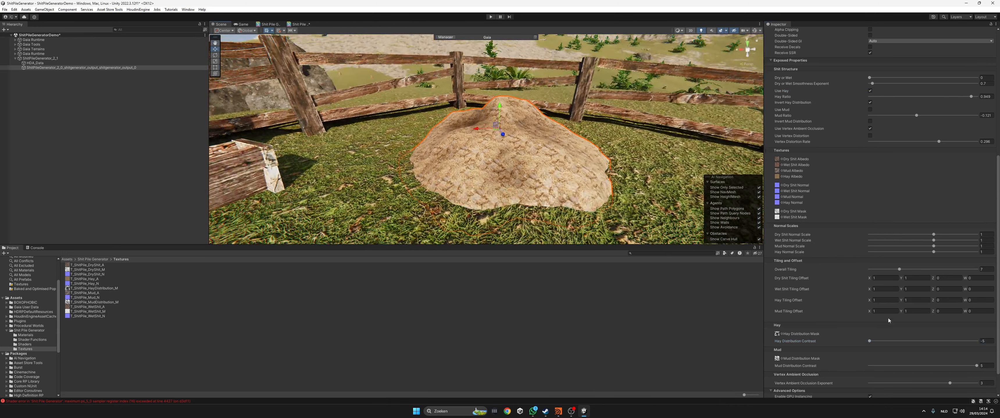
- Turn on Use Mud, lower the Mud Ratio to about -0.435 and inspect the mix of hay and mud
{"action": "left_click", "coordinate": [869, 110]}
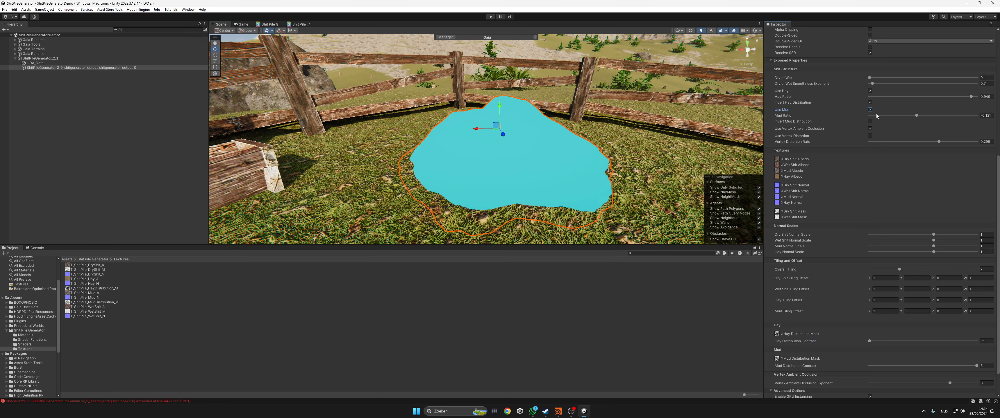
{"action": "left_click_drag", "start_coordinate": [890, 115], "coordinate": [896, 116]}
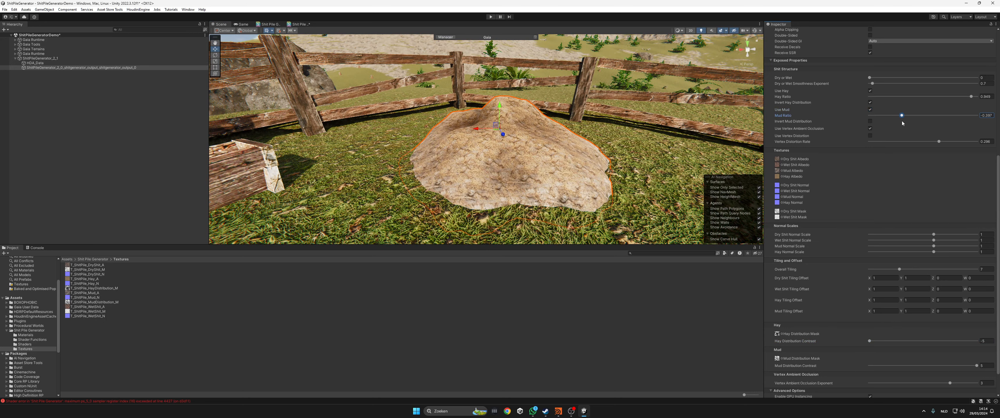
{"action": "scroll", "coordinate": [610, 147], "scroll_direction": "up", "scroll_amount": 5}
{"action": "left_click_drag", "start_coordinate": [610, 146], "coordinate": [582, 131], "text": "alt"}
{"action": "scroll", "coordinate": [543, 129], "scroll_direction": "up", "scroll_amount": 4}
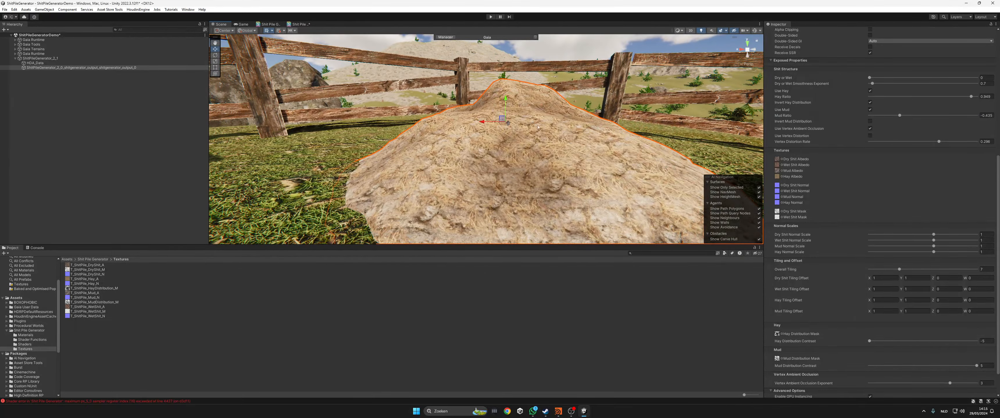
{"action": "middle_click_drag", "start_coordinate": [522, 126], "coordinate": [523, 122]}
{"action": "left_click_drag", "start_coordinate": [523, 121], "coordinate": [479, 124], "text": "alt"}
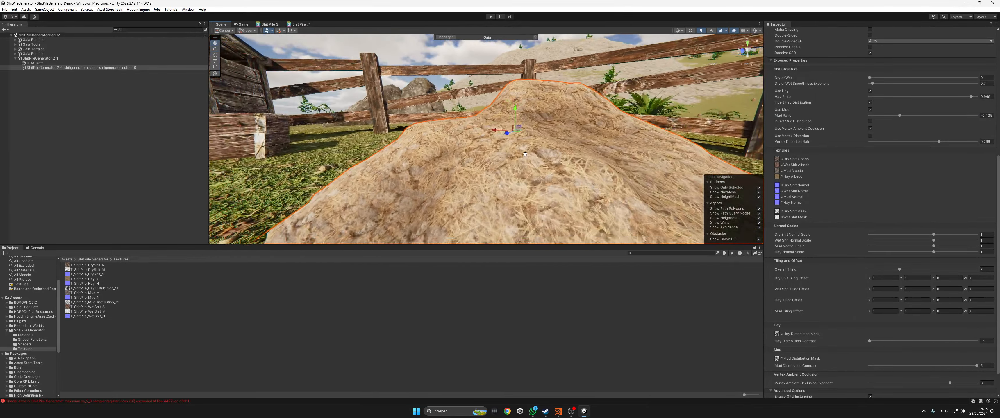
{"action": "right_click_drag", "start_coordinate": [479, 123], "coordinate": [484, 124], "text": "alt"}
{"action": "scroll", "coordinate": [834, 272], "scroll_direction": "down", "scroll_amount": 2}
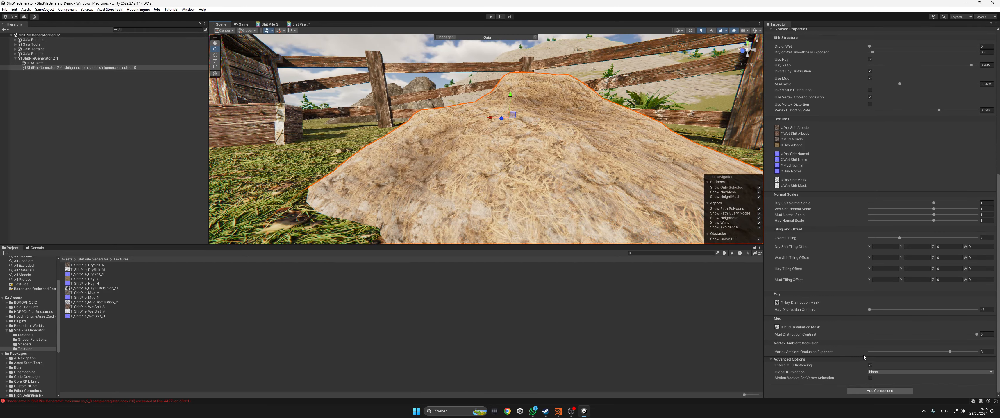
- Set the Vertex Ambient Occlusion Exponent to 4 and check the pile's shading from other sides
{"action": "left_click_drag", "start_coordinate": [949, 352], "coordinate": [979, 352]}
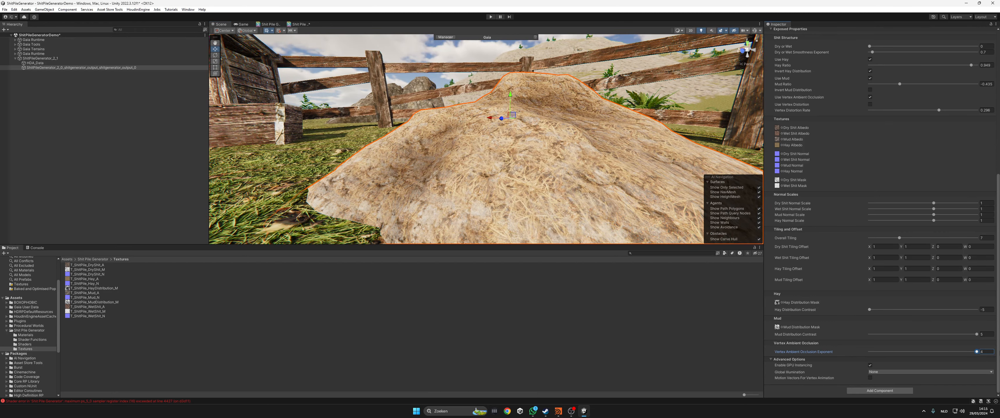
{"action": "left_click_drag", "start_coordinate": [637, 165], "coordinate": [704, 199], "text": "alt"}
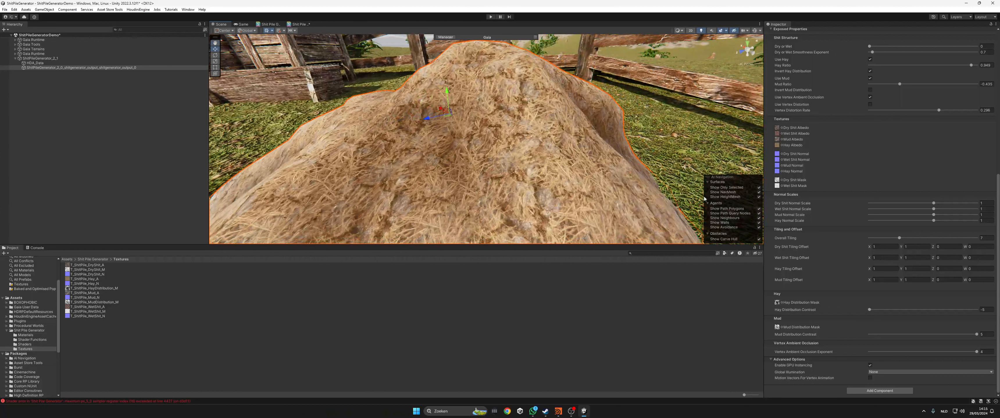
{"action": "left_click", "coordinate": [968, 353]}
{"action": "left_click_drag", "start_coordinate": [489, 195], "coordinate": [587, 165], "text": "alt"}
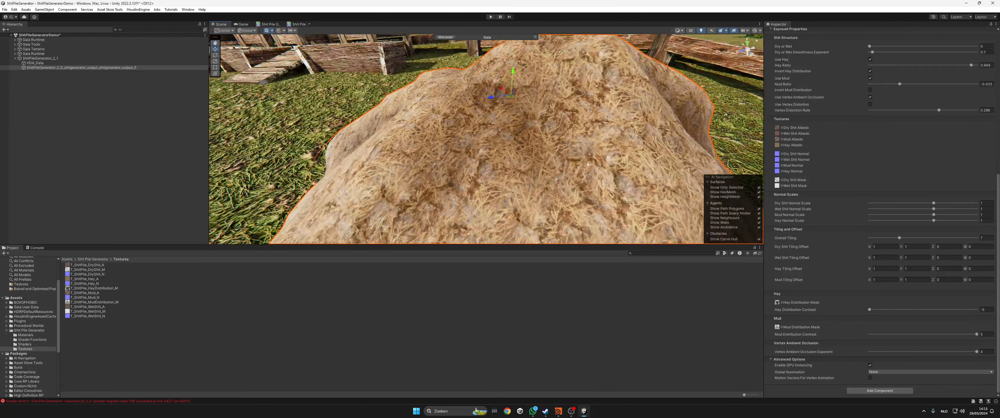
- Keep the Vertex Ambient Occlusion Exponent at its maximum and view the whole pile without its selection outline
{"action": "left_click_drag", "start_coordinate": [941, 354], "coordinate": [998, 353]}
{"action": "left_click_drag", "start_coordinate": [412, 202], "coordinate": [555, 174], "text": "alt"}
{"action": "scroll", "coordinate": [495, 163], "scroll_direction": "down", "scroll_amount": 3}
{"action": "left_click", "coordinate": [555, 173]}
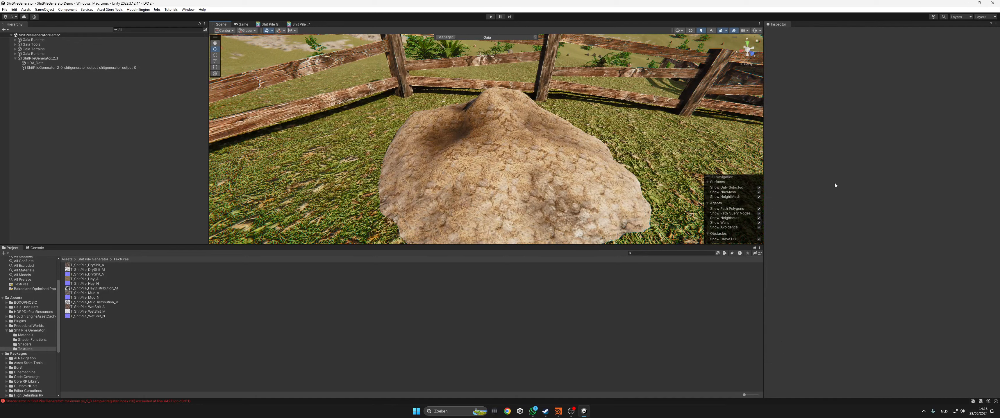
- Select the pile's output mesh and review its material's surface options and exposed properties
{"action": "left_click", "coordinate": [567, 173]}
{"action": "left_click", "coordinate": [567, 173]}
{"action": "scroll", "coordinate": [800, 137], "scroll_direction": "down", "scroll_amount": 4}
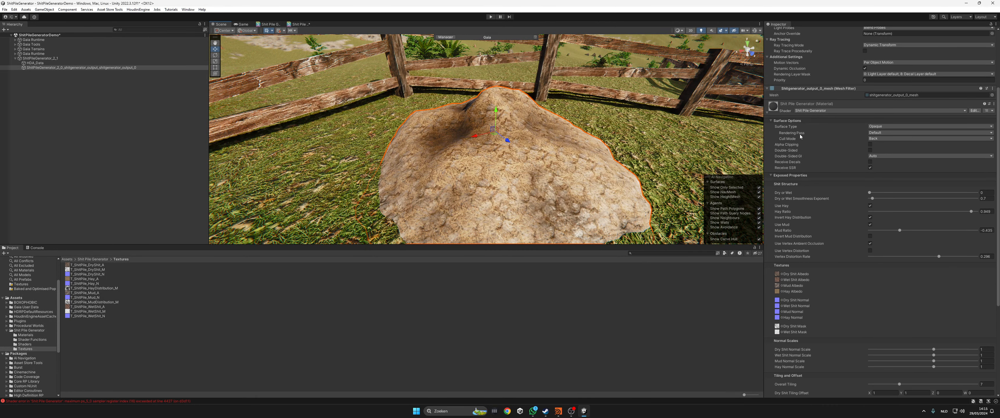
{"action": "scroll", "coordinate": [800, 290], "scroll_direction": "down", "scroll_amount": 5}
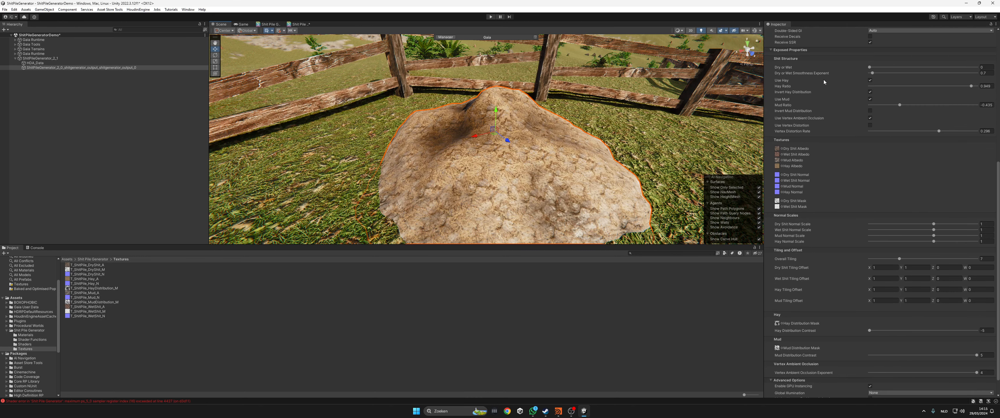
{"action": "scroll", "coordinate": [928, 107], "scroll_direction": "up", "scroll_amount": 4}
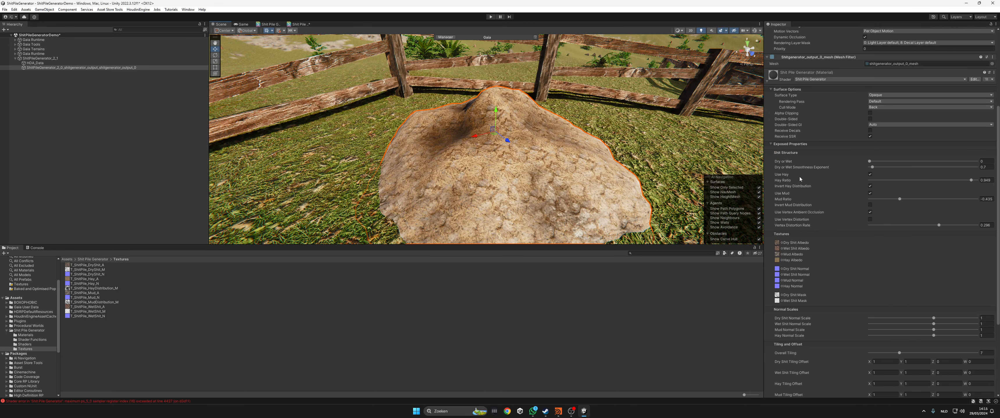
- Select the root pile generator object and set the Seed in its Asset Structure parameters to about 40
{"action": "left_click", "coordinate": [621, 139]}
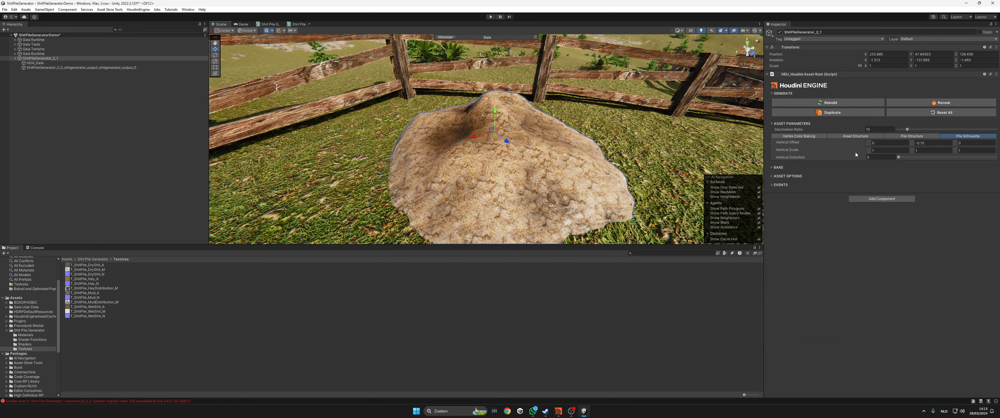
{"action": "left_click", "coordinate": [910, 136]}
{"action": "left_click", "coordinate": [836, 137]}
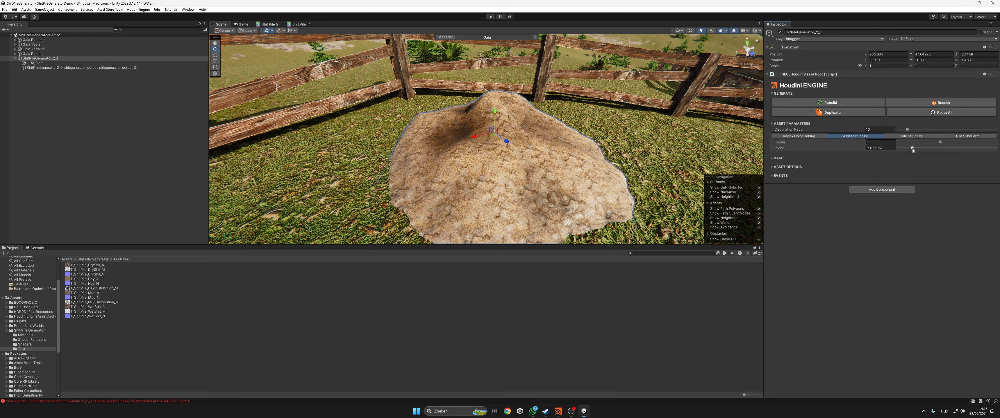
{"action": "left_click_drag", "start_coordinate": [435, 153], "coordinate": [392, 141], "text": "alt"}
{"action": "left_click", "coordinate": [976, 149]}
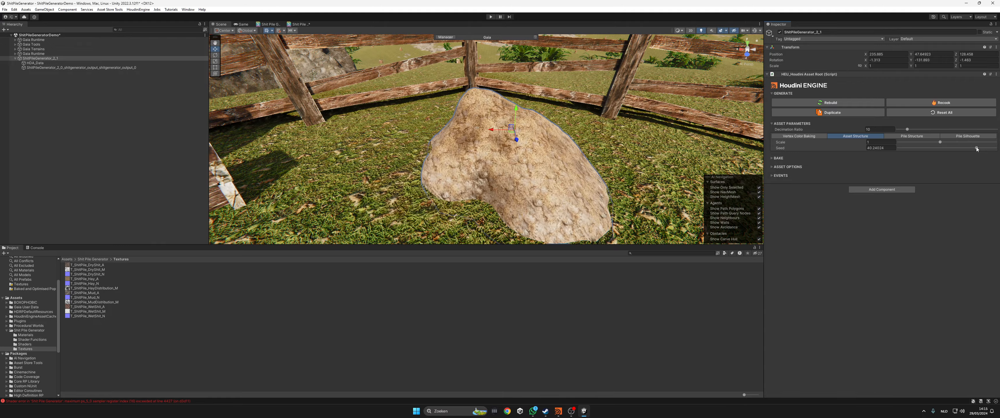
- Try a higher Seed, set it to about 5.5, and inspect the generated pile up close from several sides
{"action": "left_click_drag", "start_coordinate": [504, 152], "coordinate": [452, 130], "text": "alt"}
{"action": "left_click", "coordinate": [988, 148]}
{"action": "left_click_drag", "start_coordinate": [549, 142], "coordinate": [677, 138], "text": "alt"}
{"action": "left_click", "coordinate": [909, 147]}
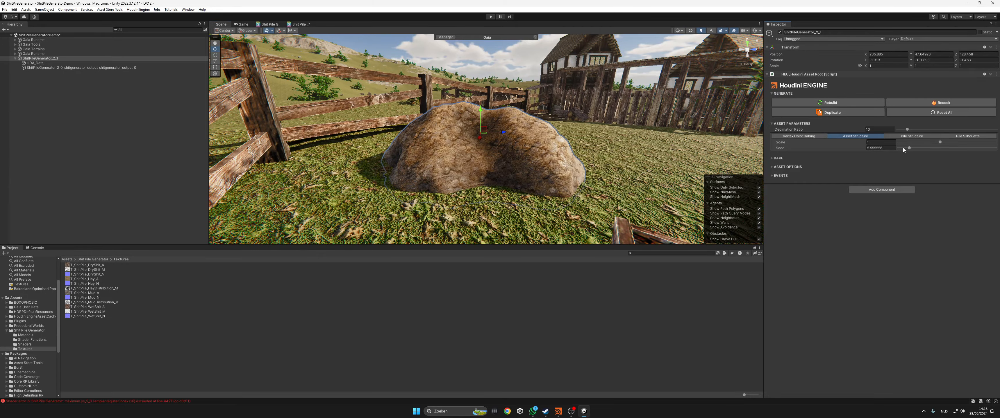
{"action": "left_click_drag", "start_coordinate": [610, 130], "coordinate": [295, 123], "text": "alt"}
{"action": "scroll", "coordinate": [446, 163], "scroll_direction": "up", "scroll_amount": 4}
{"action": "left_click_drag", "start_coordinate": [473, 176], "coordinate": [435, 182], "text": "alt"}
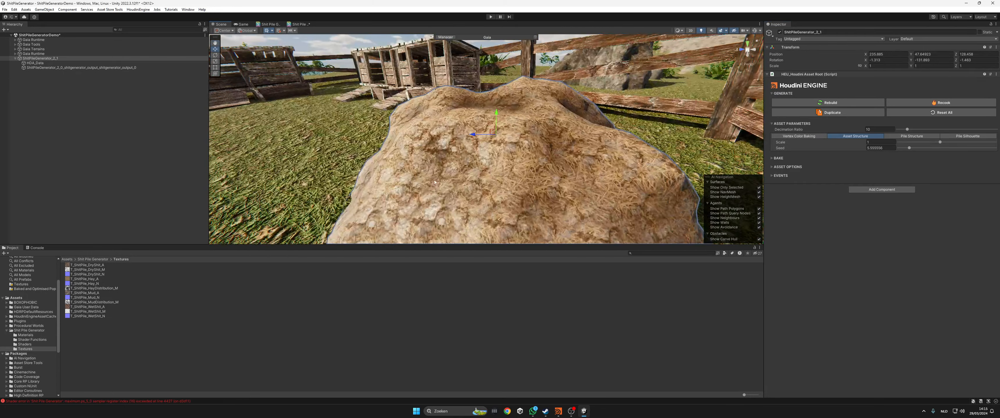
{"action": "left_click_drag", "start_coordinate": [461, 124], "coordinate": [969, 151], "text": "alt"}
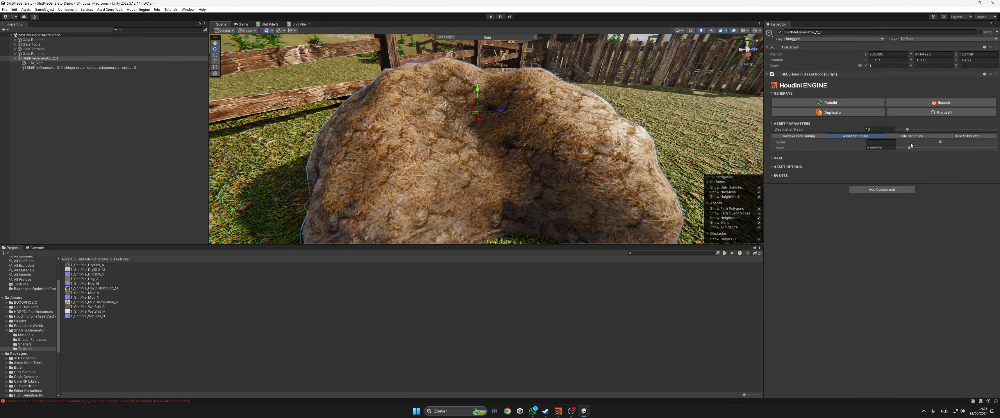
- Set the Seed to about 16.5 and inspect the regenerated pile's shape and material from several sides
{"action": "left_click", "coordinate": [903, 148]}
{"action": "left_click_drag", "start_coordinate": [600, 146], "coordinate": [394, 134], "text": "alt"}
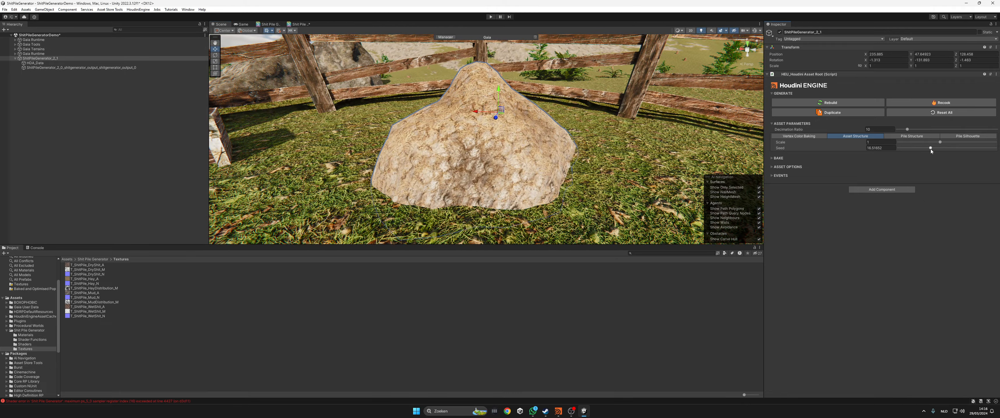
{"action": "scroll", "coordinate": [492, 151], "scroll_direction": "down", "scroll_amount": 4}
{"action": "left_click_drag", "start_coordinate": [485, 153], "coordinate": [675, 134], "text": "alt"}
{"action": "scroll", "coordinate": [582, 149], "scroll_direction": "up", "scroll_amount": 3}
{"action": "left_click_drag", "start_coordinate": [574, 151], "coordinate": [330, 154], "text": "alt"}
{"action": "middle_click_drag", "start_coordinate": [582, 153], "coordinate": [491, 145]}
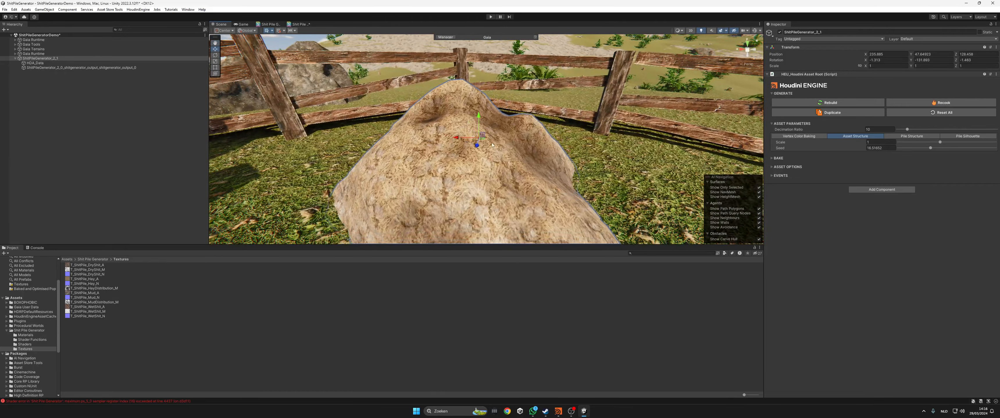
{"action": "left_click_drag", "start_coordinate": [491, 144], "coordinate": [465, 176], "text": "alt"}
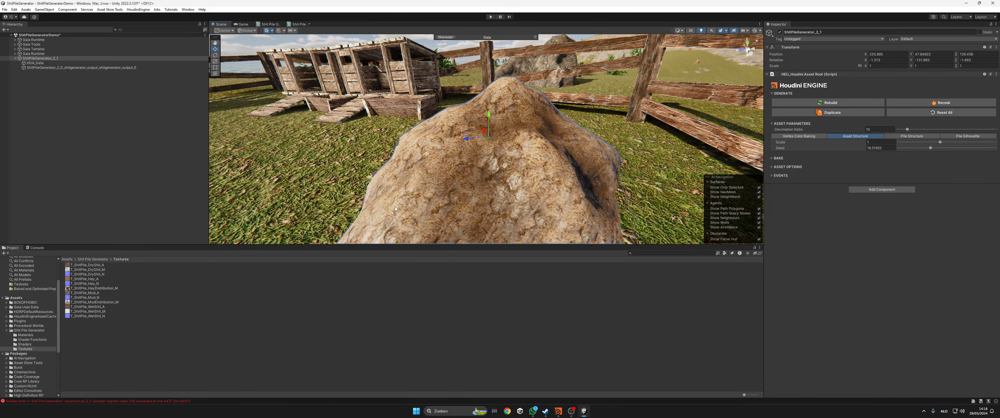